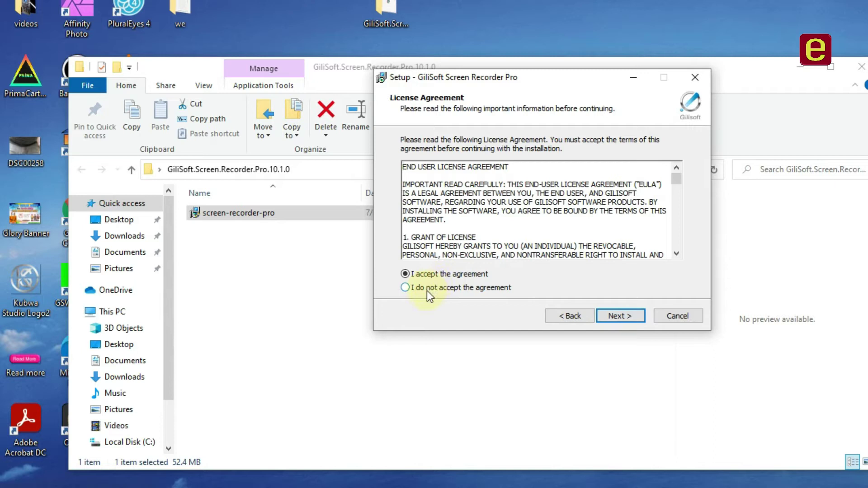
# - Install GiliSoft Screen Recorder Pro in the default destination and Start menu folder, with desktop and Quick Launch icons
pyautogui.moveTo(677, 179); pyautogui.dragTo(645, 170)
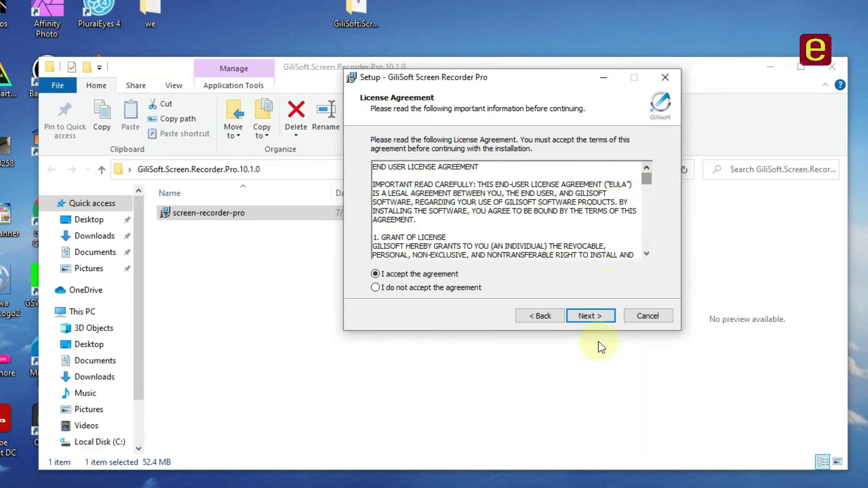
pyautogui.click(593, 316)
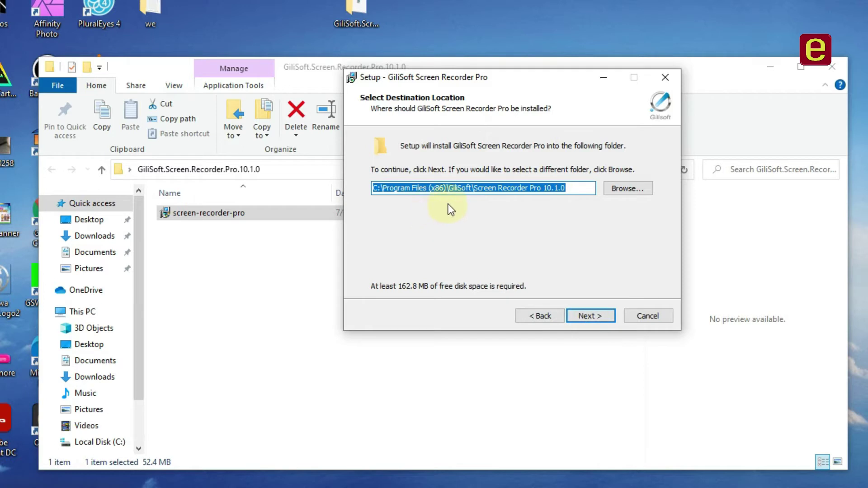
pyautogui.click(604, 318)
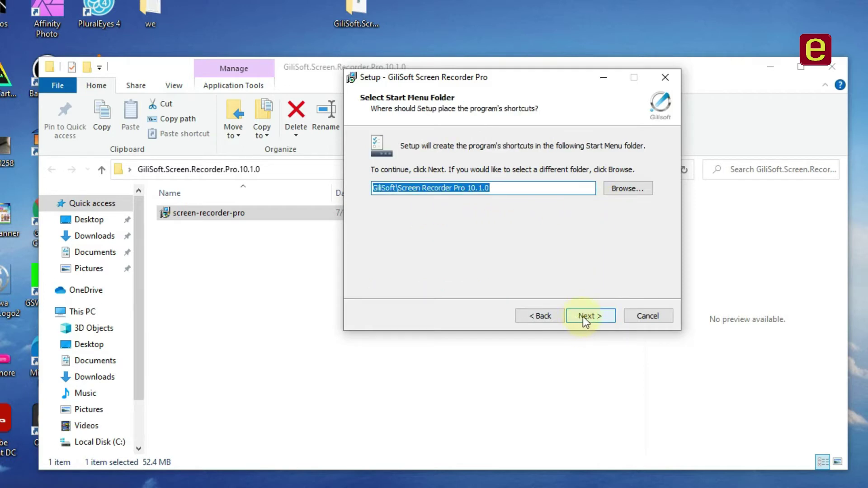
pyautogui.click(584, 317)
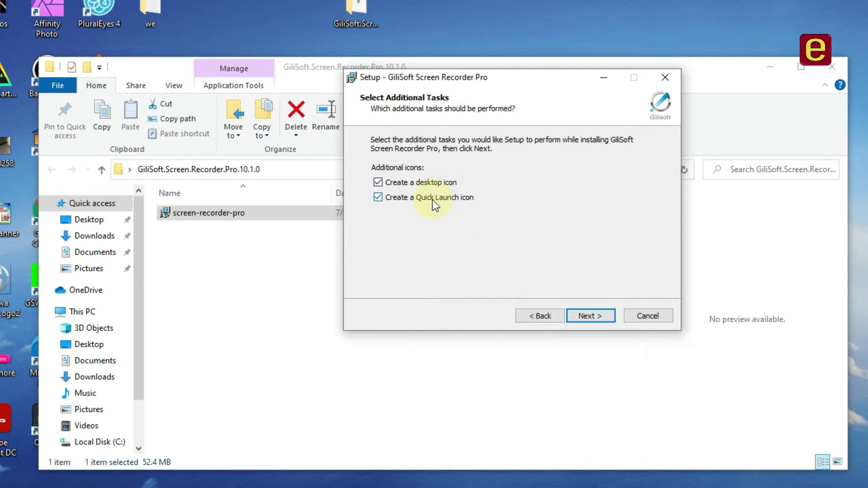
pyautogui.click(594, 318)
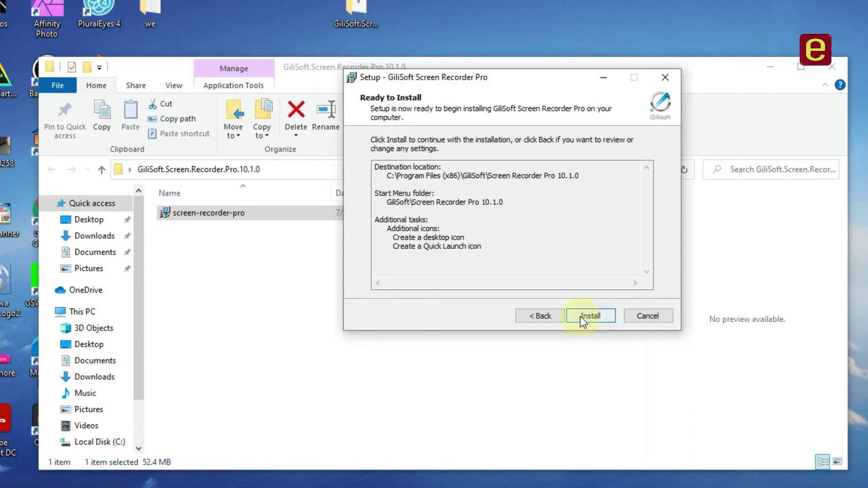
pyautogui.click(579, 316)
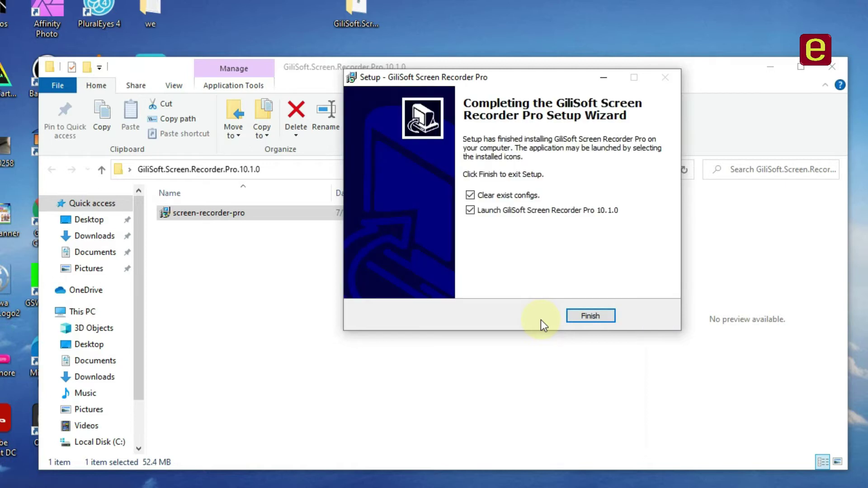
# - Finish the setup with clearing existing configs and launching GiliSoft Screen Recorder Pro 10.1.0 both enabled
pyautogui.click(470, 211)
pyautogui.click(470, 210)
pyautogui.click(588, 316)
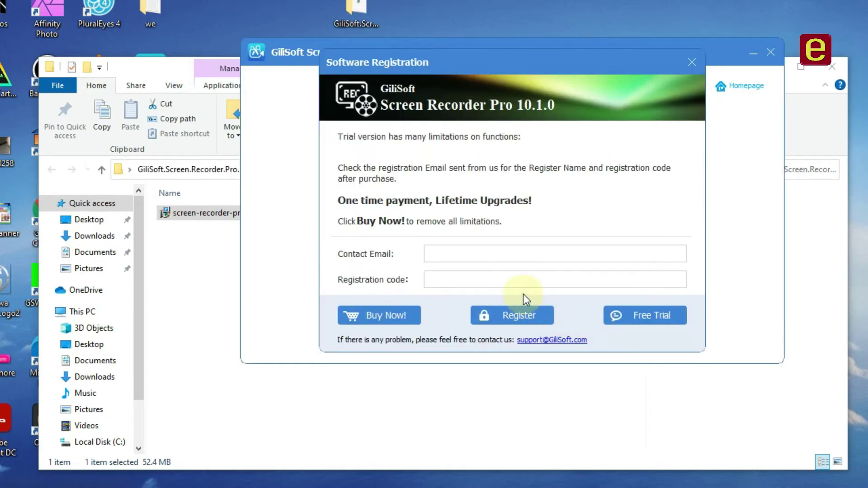
# - Fill in the contact email in the software registration form
pyautogui.click(432, 254)
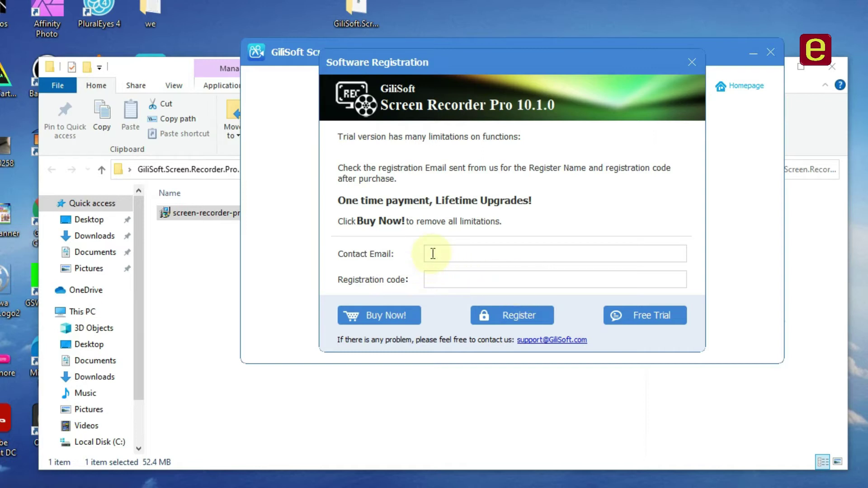
pyautogui.click(433, 254)
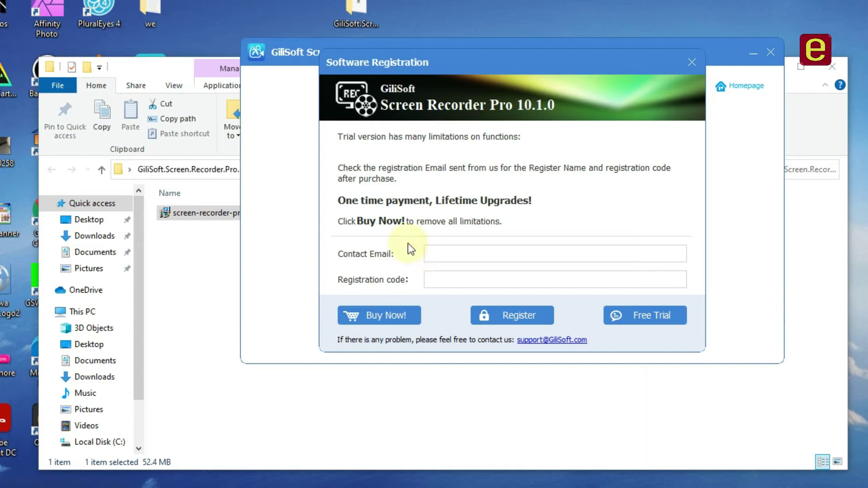
pyautogui.hotkey('ctrl', 'v')
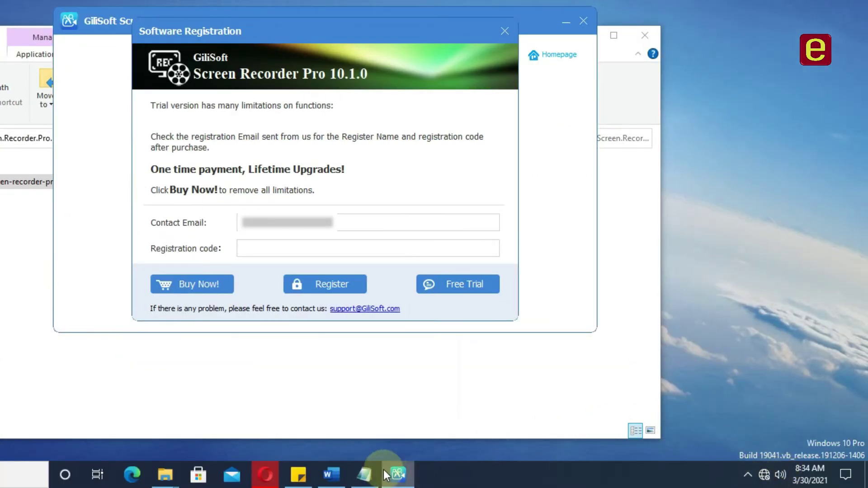
# - Paste the registration code, compare it with the key note in Notepad, and register the software
pyautogui.hotkey('ctrl', 'v')
pyautogui.click(367, 473)
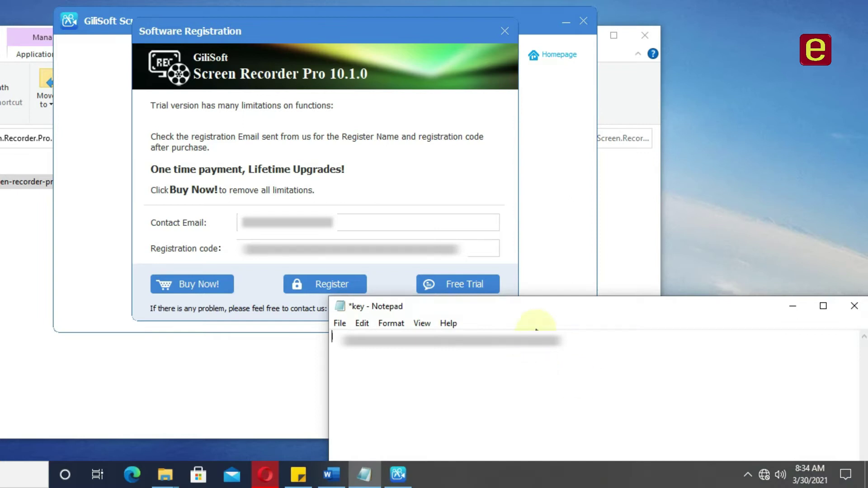
pyautogui.moveTo(548, 335); pyautogui.dragTo(340, 311)
pyautogui.click(792, 306)
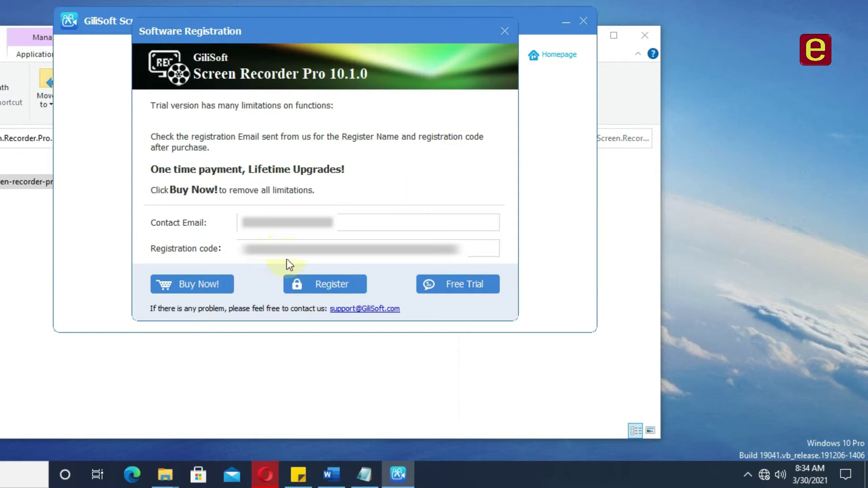
pyautogui.click(348, 283)
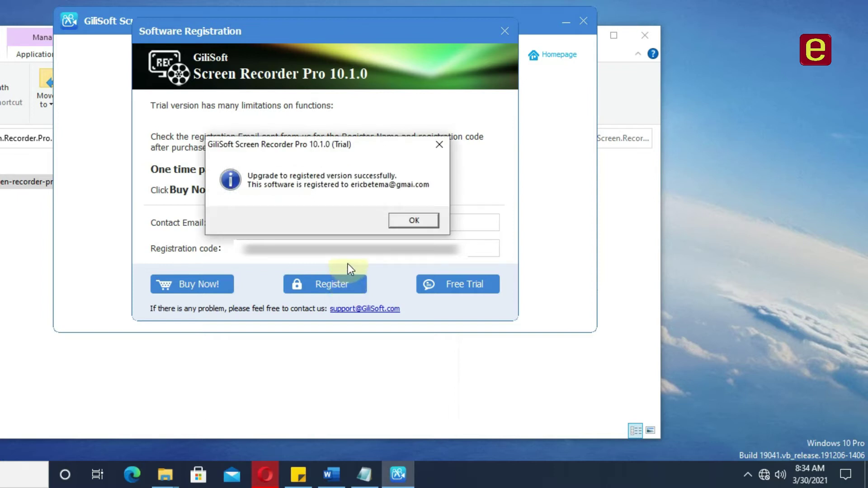
pyautogui.click(417, 220)
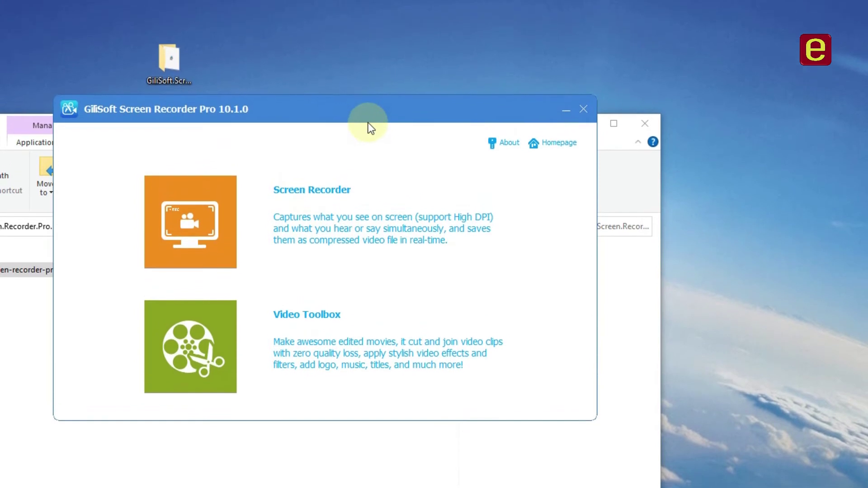
# - Launch the Screen Recorder tool and close the GiliSoft.Screen.Recorder.Pro.10.1.0 folder window
pyautogui.moveTo(367, 122); pyautogui.dragTo(370, 85)
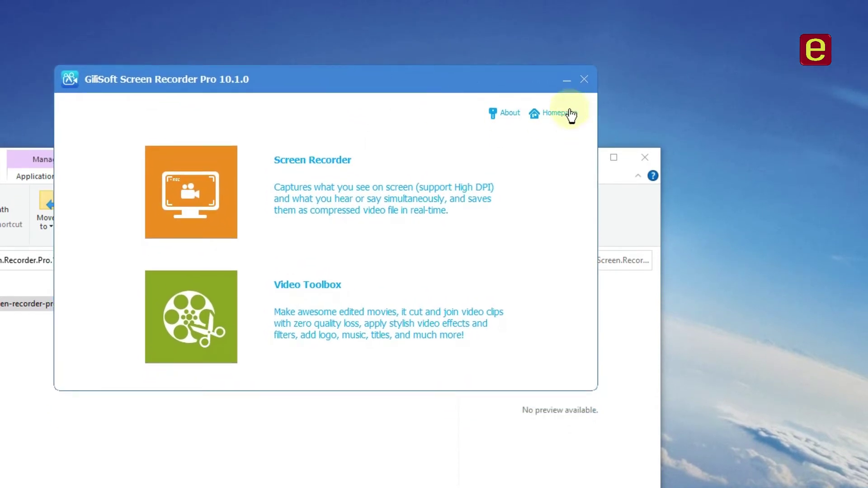
pyautogui.click(292, 163)
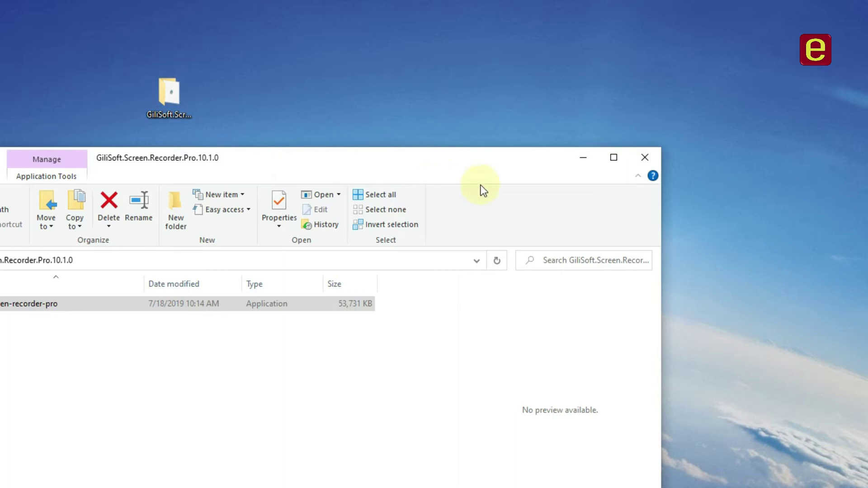
pyautogui.click(645, 157)
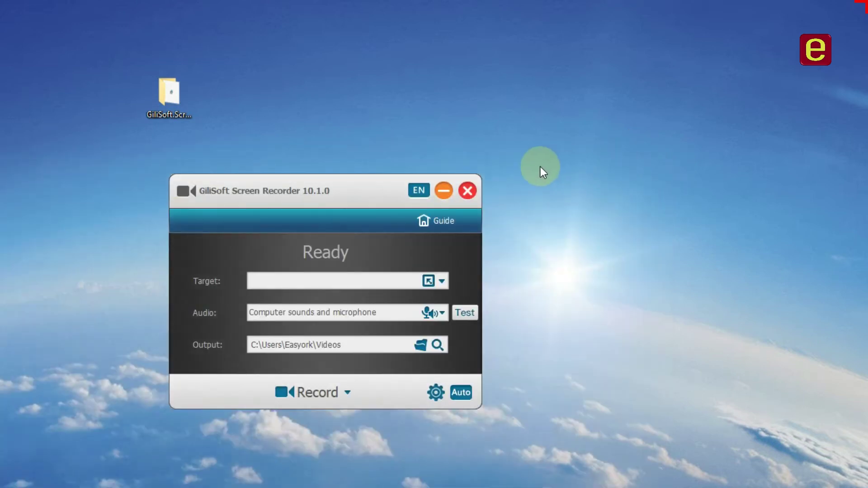
pyautogui.moveTo(330, 193); pyautogui.dragTo(388, 84)
# - Examine the available recording target options without changing the selection
pyautogui.click(441, 170)
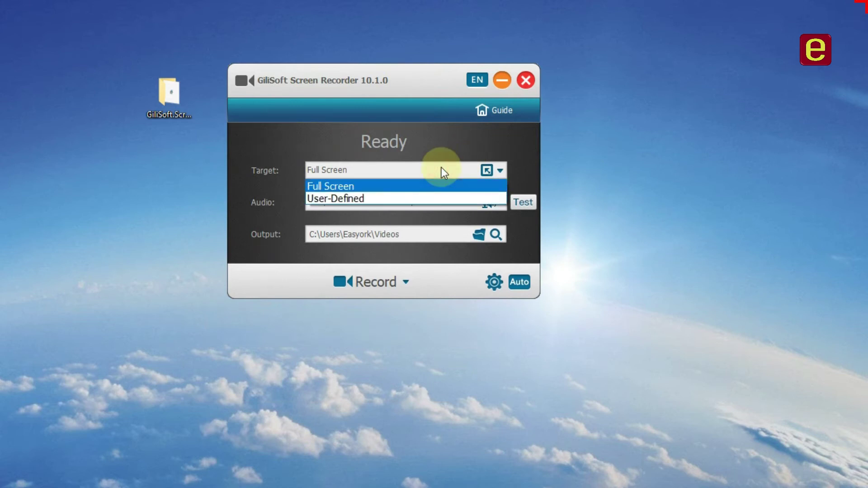
pyautogui.click(411, 85)
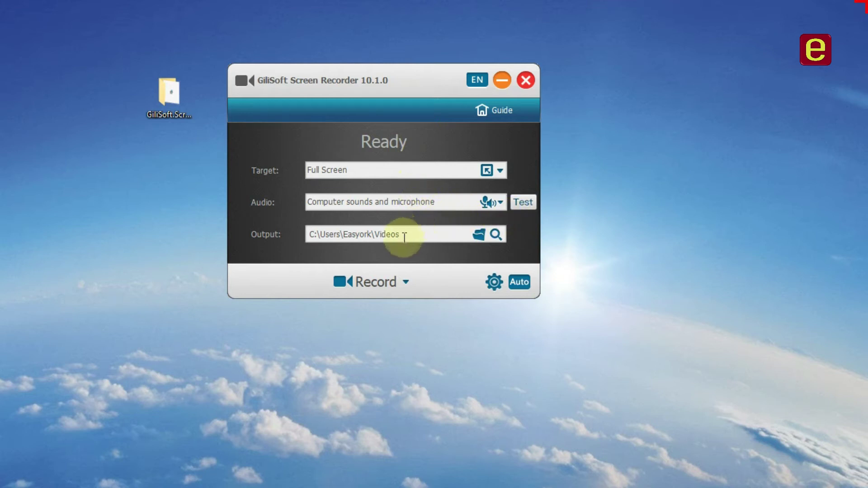
# - Set the output video format to MP4(H264) in the recorder's settings
pyautogui.click(494, 282)
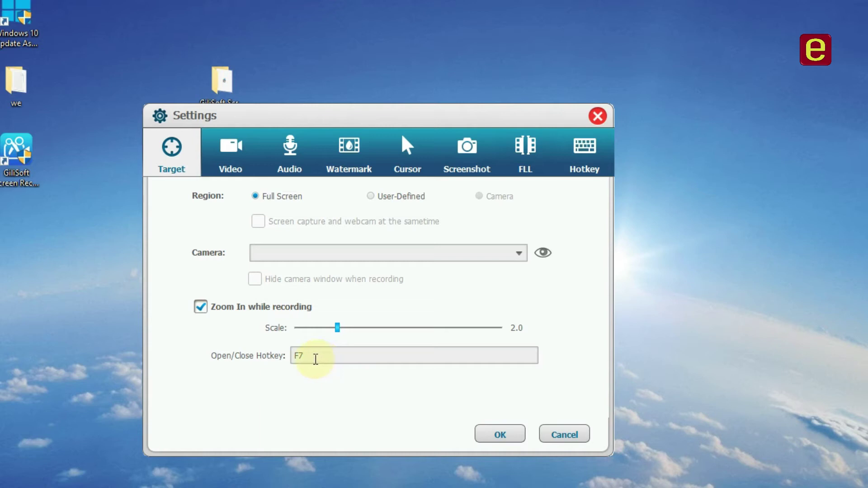
pyautogui.click(240, 169)
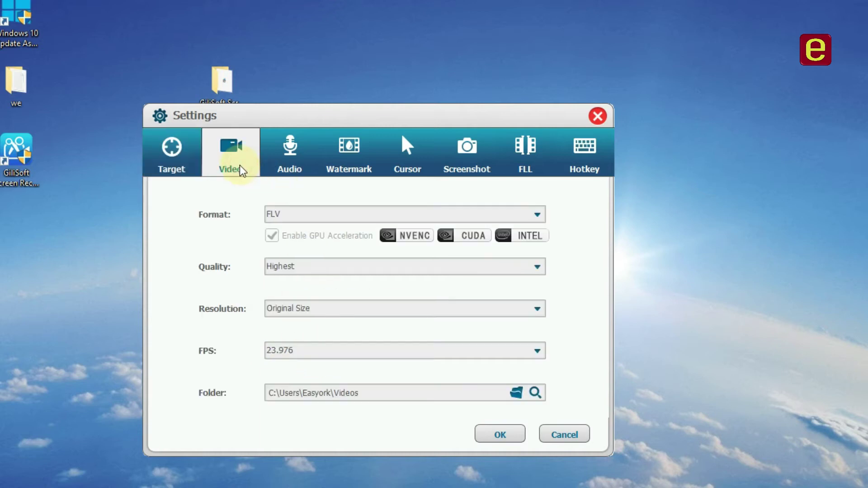
pyautogui.click(464, 221)
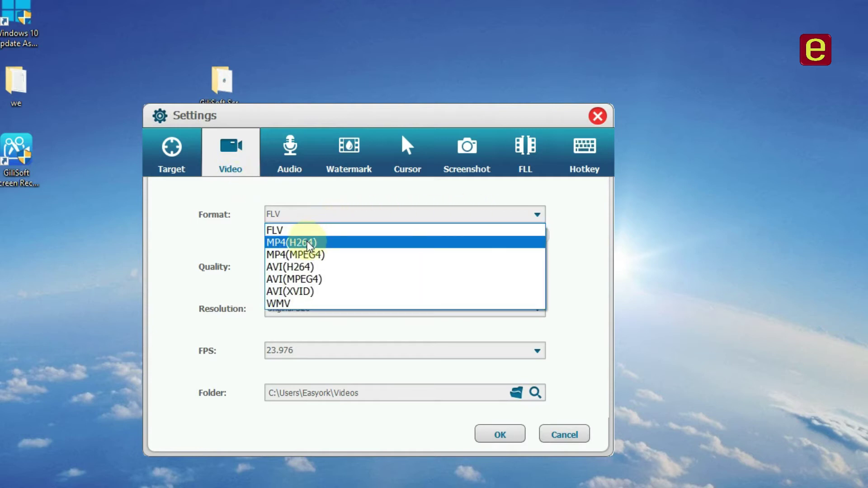
pyautogui.click(296, 243)
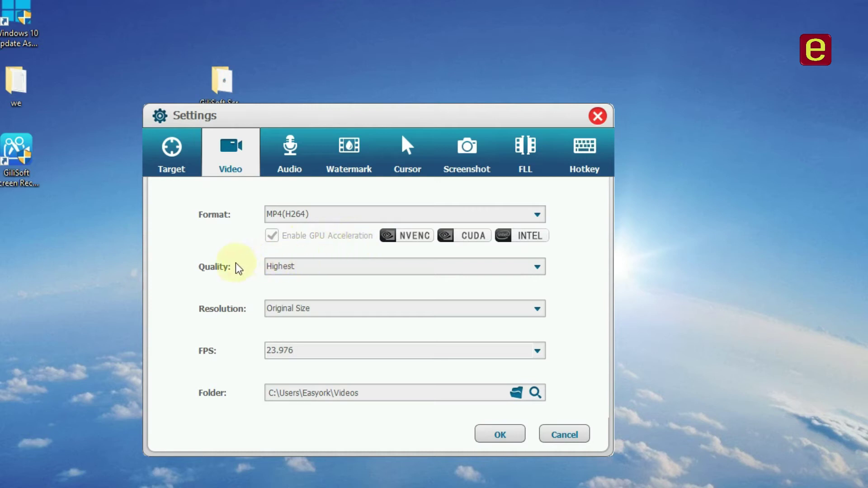
# - Examine the available video quality and resolution options without changing them
pyautogui.click(331, 273)
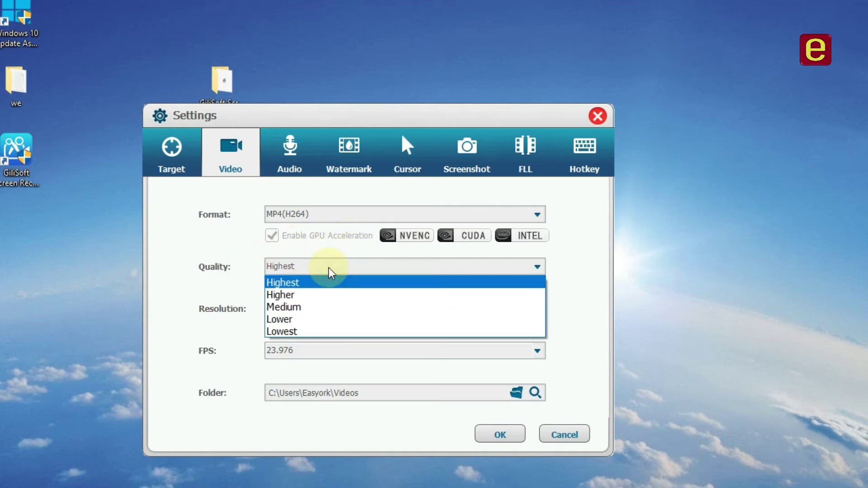
pyautogui.click(331, 270)
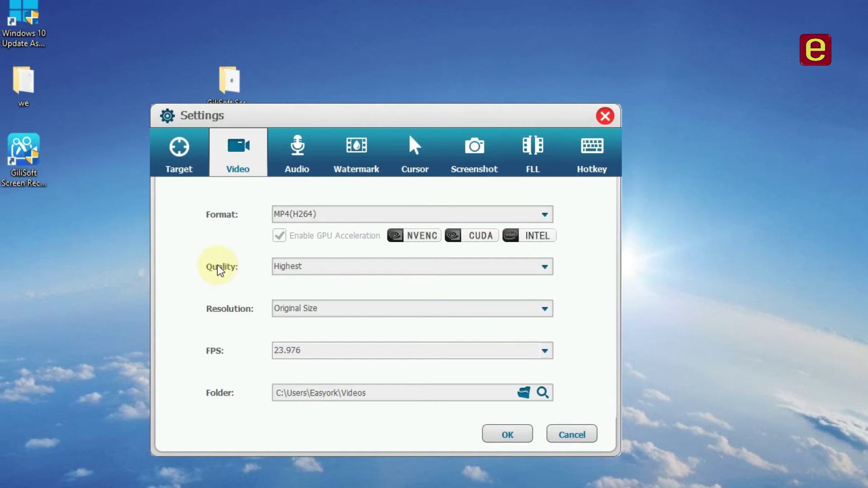
pyautogui.click(374, 309)
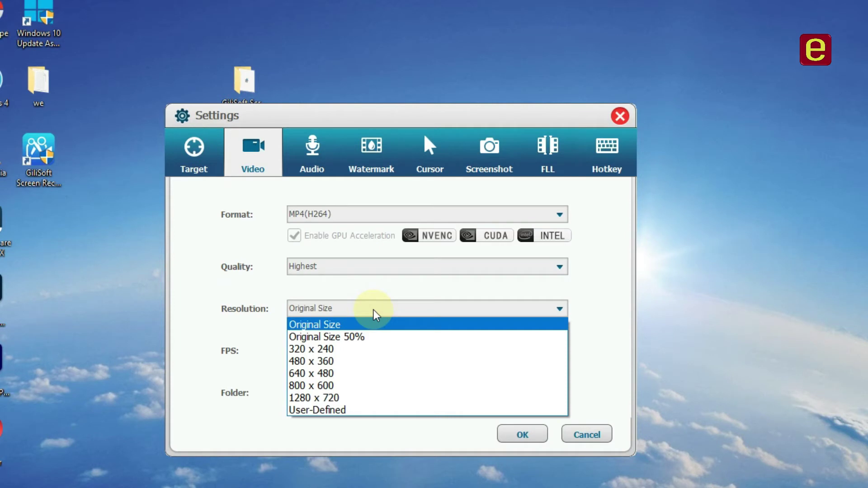
pyautogui.click(374, 311)
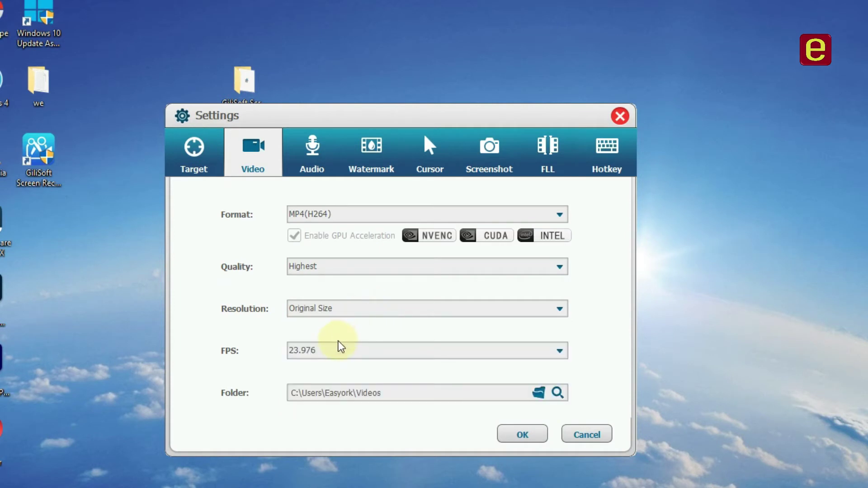
# - Set the video frame rate to 30 FPS
pyautogui.click(370, 351)
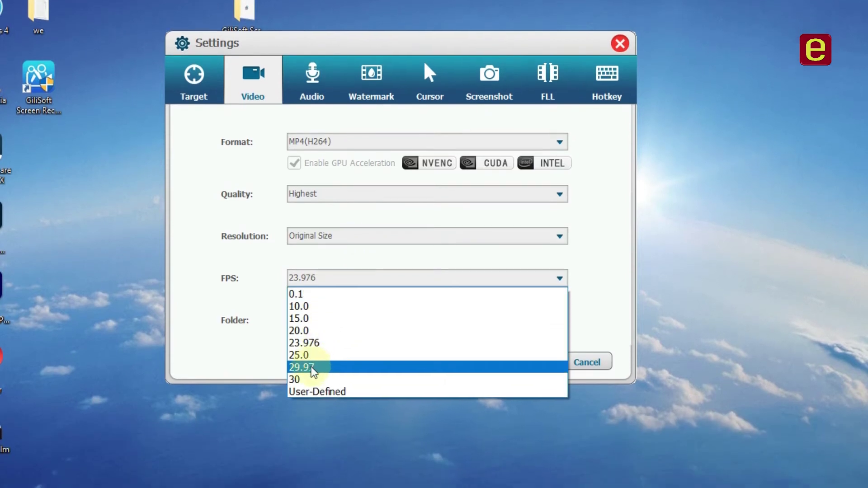
pyautogui.click(312, 369)
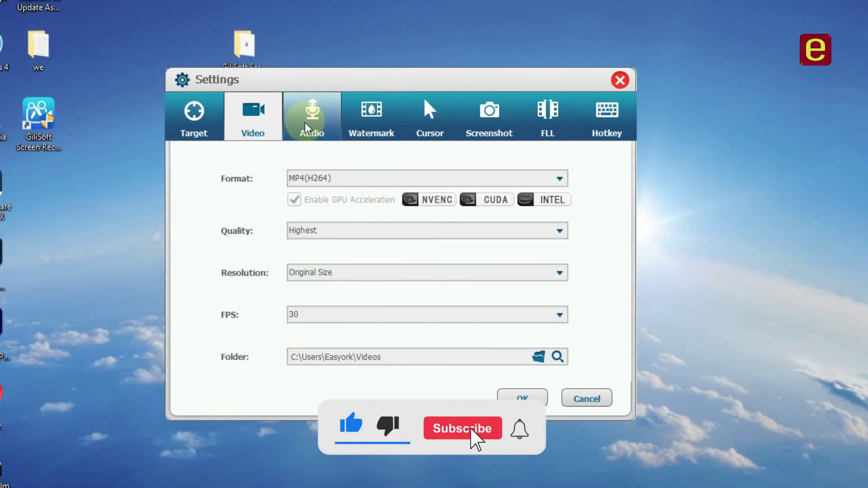
# - Try the audio sources Computer sounds, Microphone and None, and set the source back to Computer sounds and microphone
pyautogui.click(306, 128)
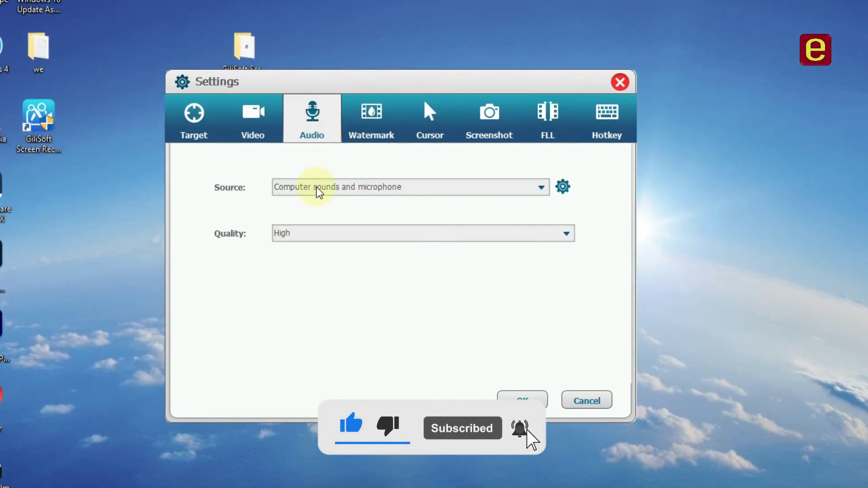
pyautogui.click(380, 193)
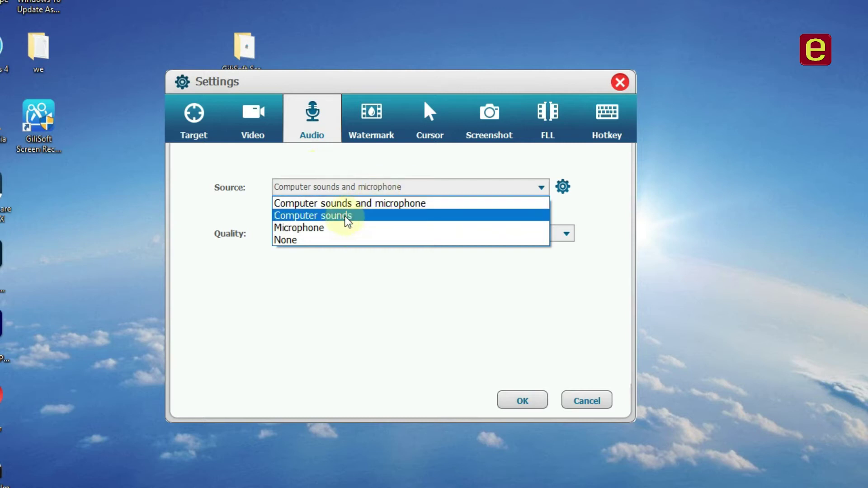
pyautogui.click(345, 219)
pyautogui.click(360, 185)
pyautogui.click(321, 229)
pyautogui.click(355, 187)
pyautogui.click(316, 241)
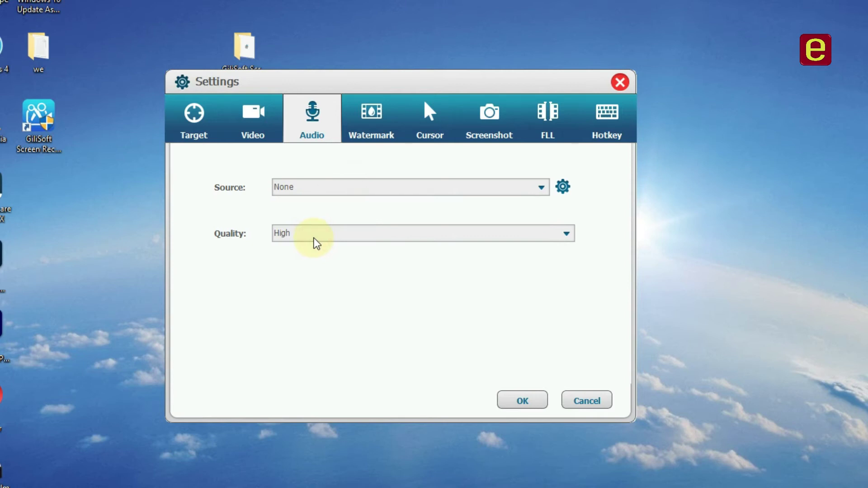
pyautogui.click(331, 194)
pyautogui.click(330, 204)
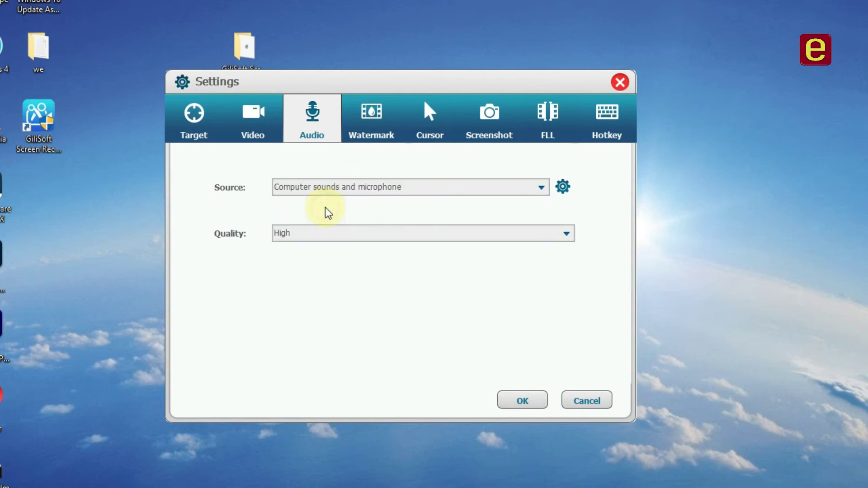
# - Switch the audio source to Computer sounds and back to Computer sounds and microphone
pyautogui.click(333, 192)
pyautogui.click(320, 217)
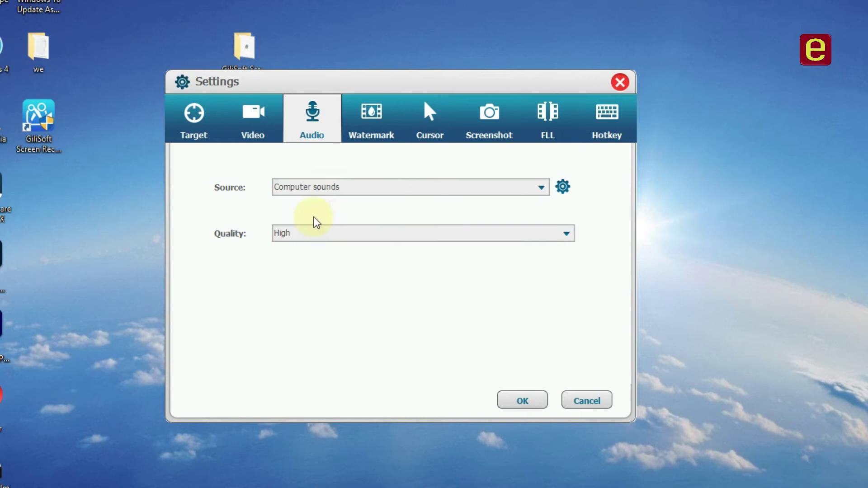
pyautogui.click(337, 191)
pyautogui.click(337, 204)
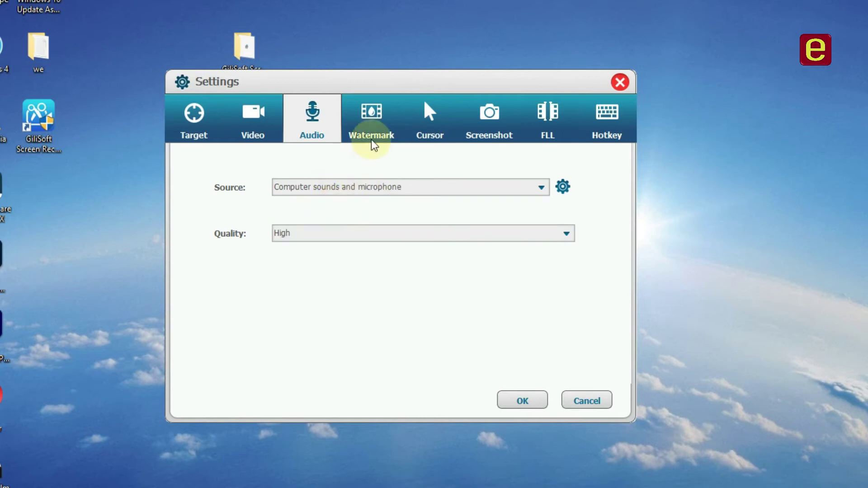
# - Start a new text watermark in the watermark settings and select its default text for replacement
pyautogui.click(374, 134)
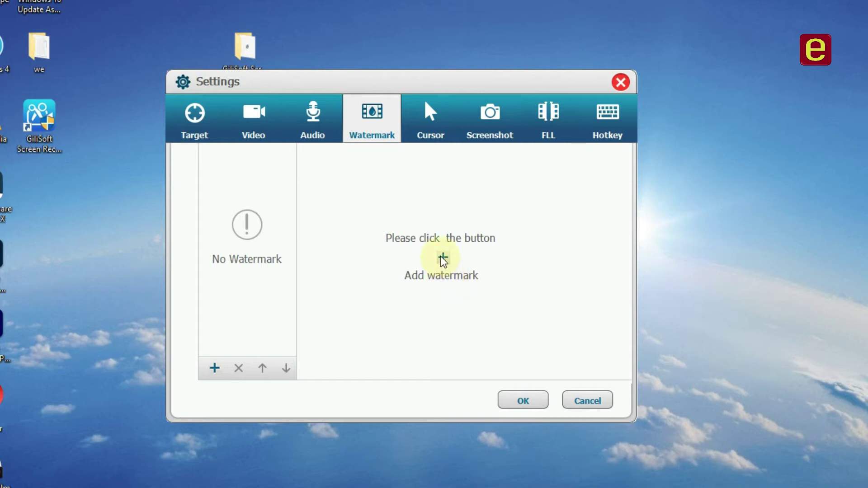
pyautogui.click(222, 368)
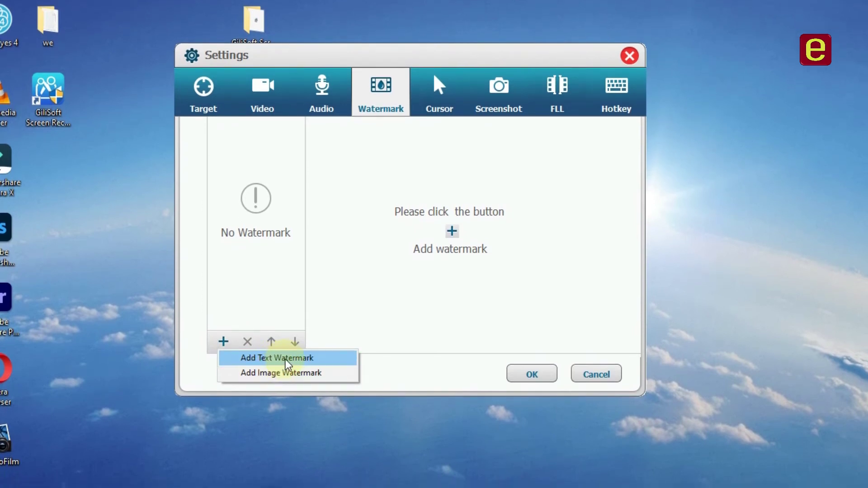
pyautogui.click(285, 359)
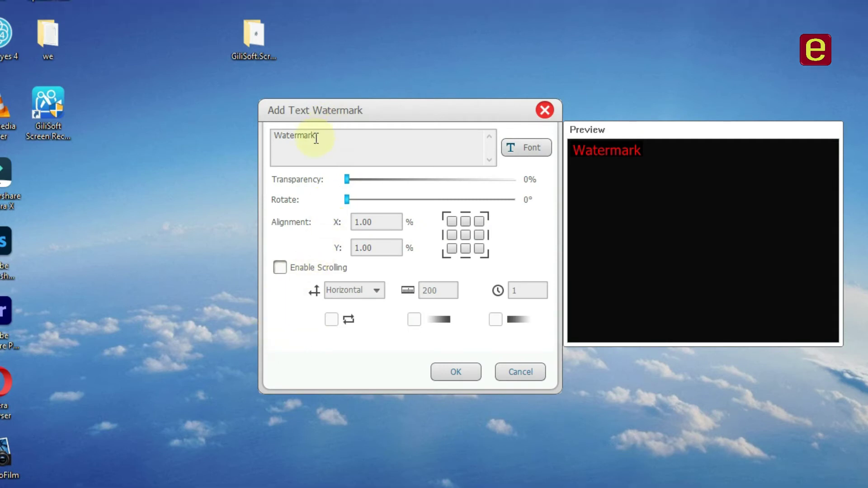
pyautogui.moveTo(316, 122); pyautogui.dragTo(228, 106)
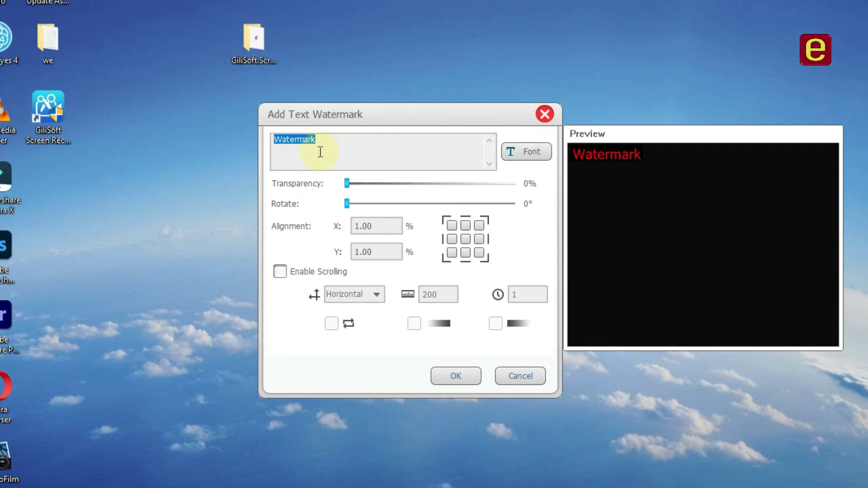
pyautogui.write('S')
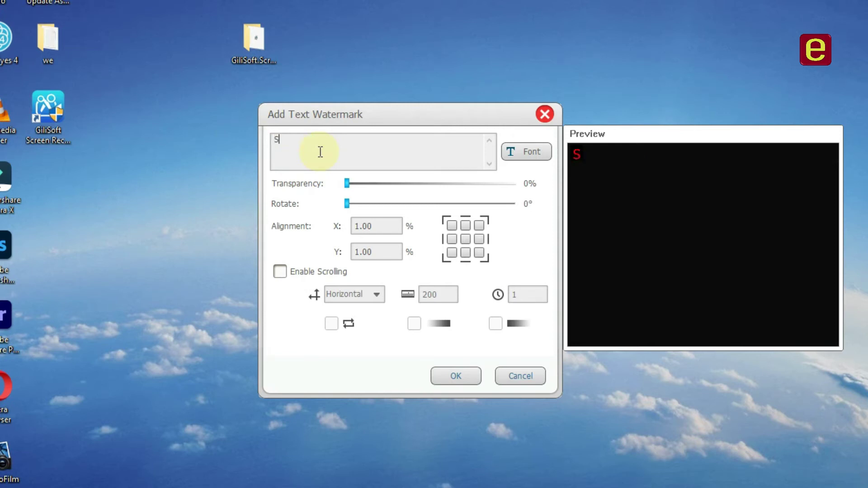
pyautogui.write('UBSCRI')
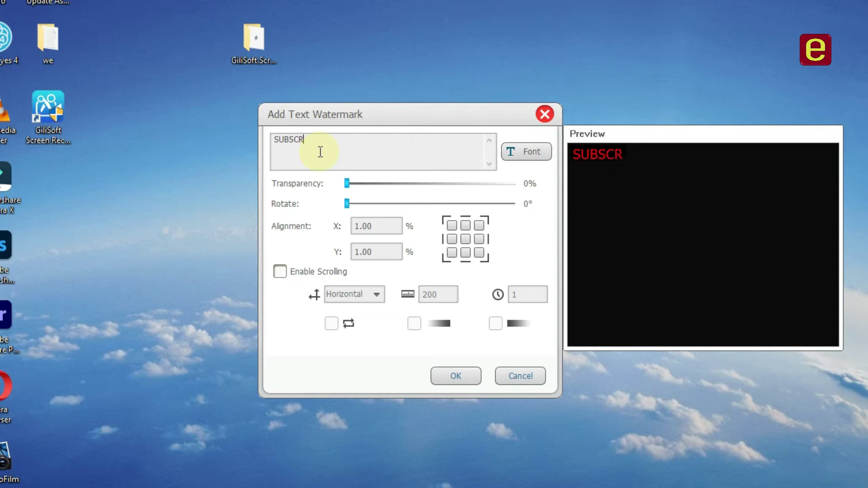
pyautogui.press('BackSpace')
pyautogui.press('BackSpace')
pyautogui.press('BackSpace')
pyautogui.press('BackSpace')
pyautogui.press('BackSpace')
pyautogui.press('BackSpace')
pyautogui.press('BackSpace')
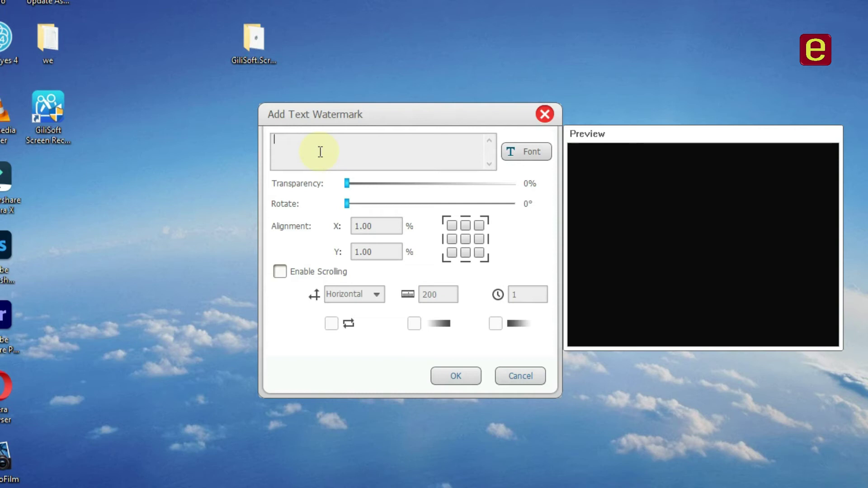
# - Set the watermark text to EASYORK and enable scrolling for it
pyautogui.write('EASYORK')
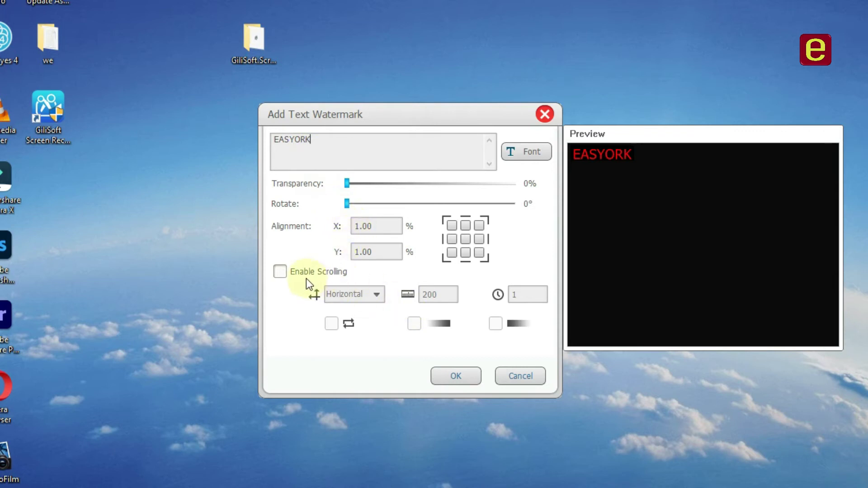
pyautogui.click(280, 272)
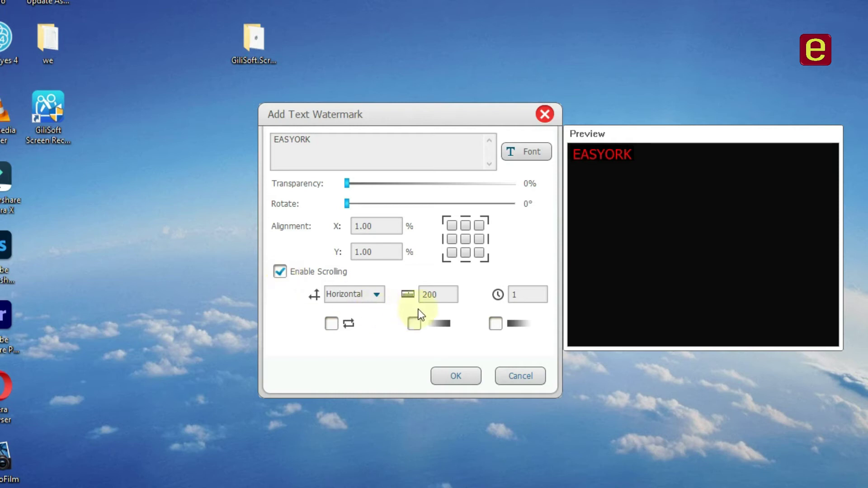
# - Try the bottom-left, bottom-right, middle-right, top-right and top-centre alignment presets for the watermark
pyautogui.click(453, 254)
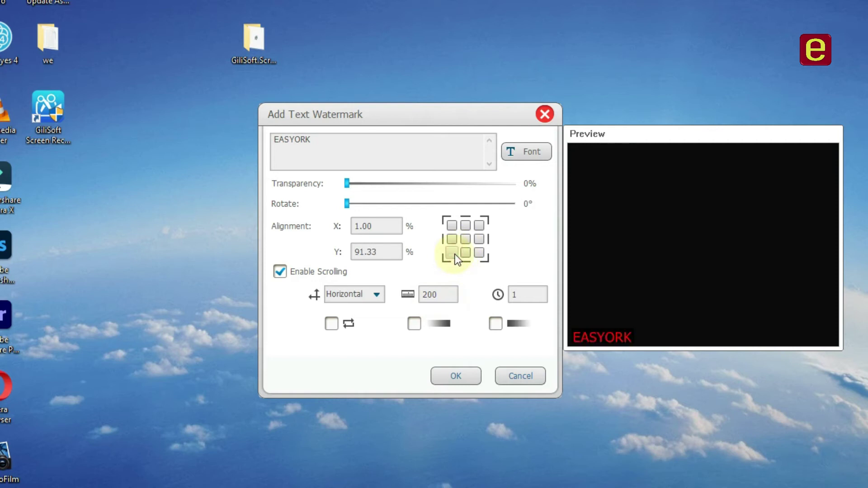
pyautogui.click(479, 253)
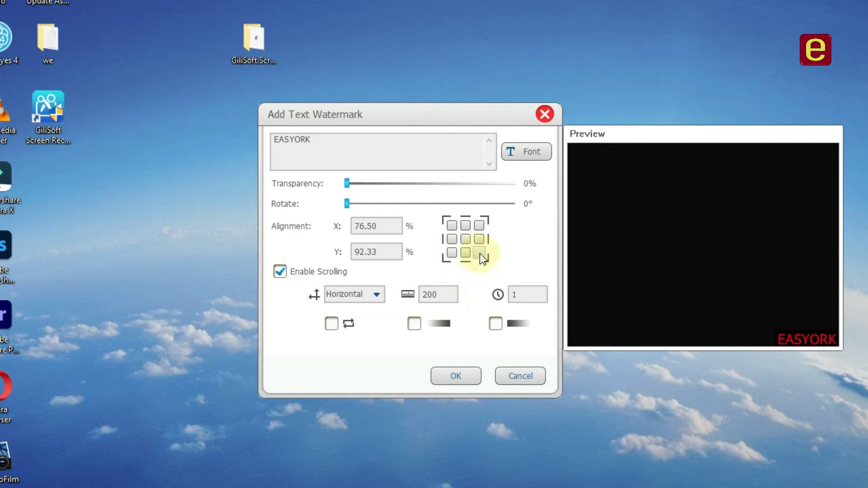
pyautogui.click(479, 237)
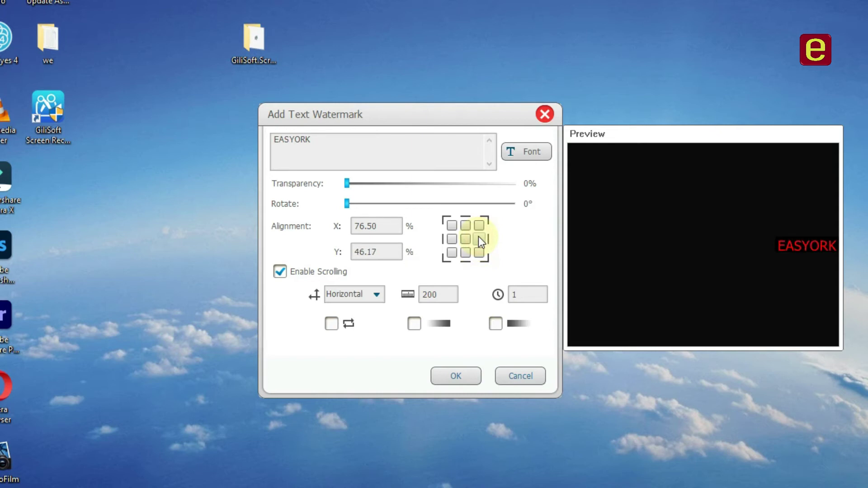
pyautogui.click(477, 224)
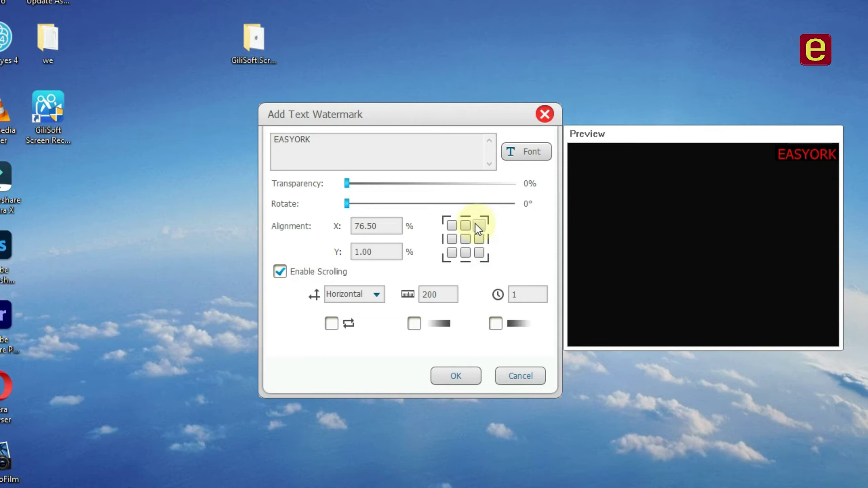
pyautogui.click(467, 226)
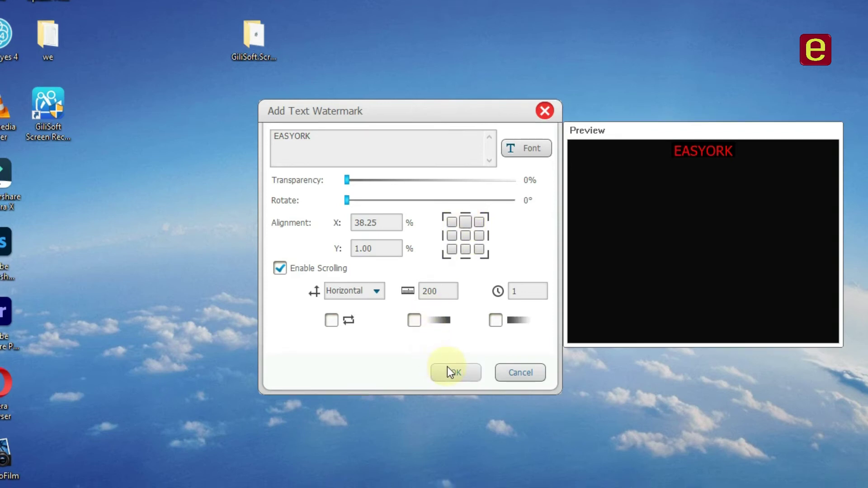
# - Align the watermark with the bottom-left preset and set its X alignment to 3.00 %
pyautogui.click(452, 250)
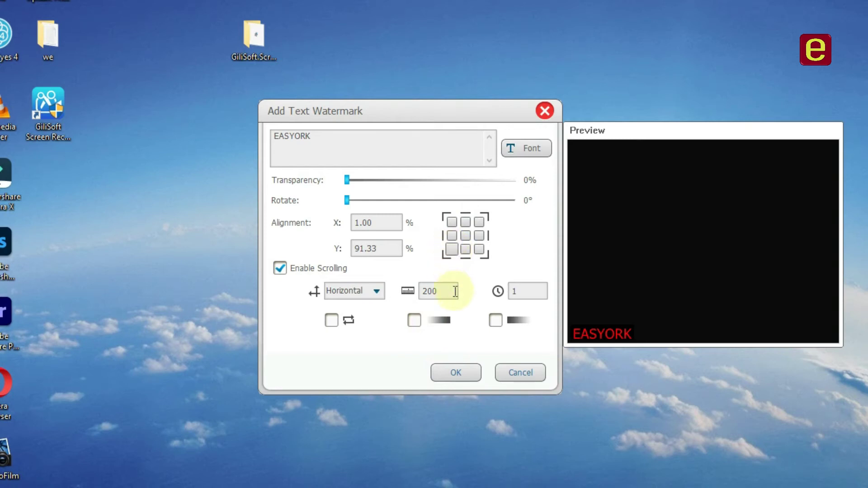
pyautogui.doubleClick(374, 222)
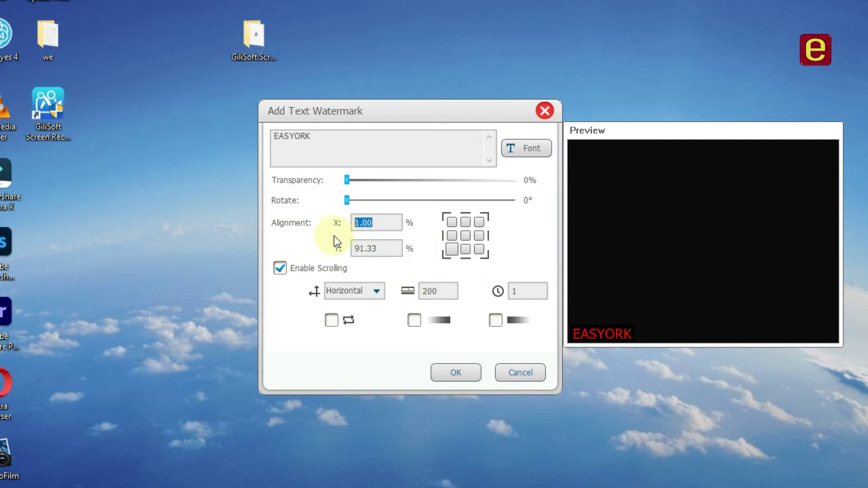
pyautogui.press('Home')
pyautogui.moveTo(360, 222); pyautogui.dragTo(355, 222)
pyautogui.write('3')
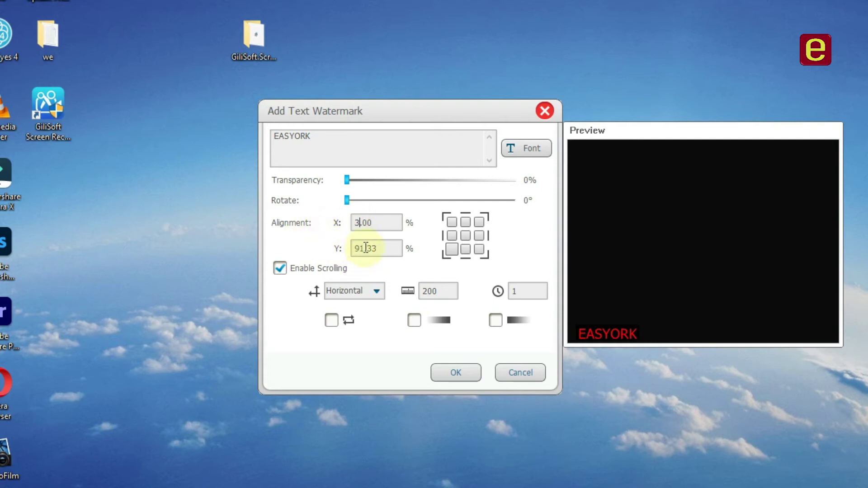
# - Try Y alignment values of 120.33, 9.33 and 92.33 % for the watermark
pyautogui.moveTo(364, 250); pyautogui.dragTo(354, 249)
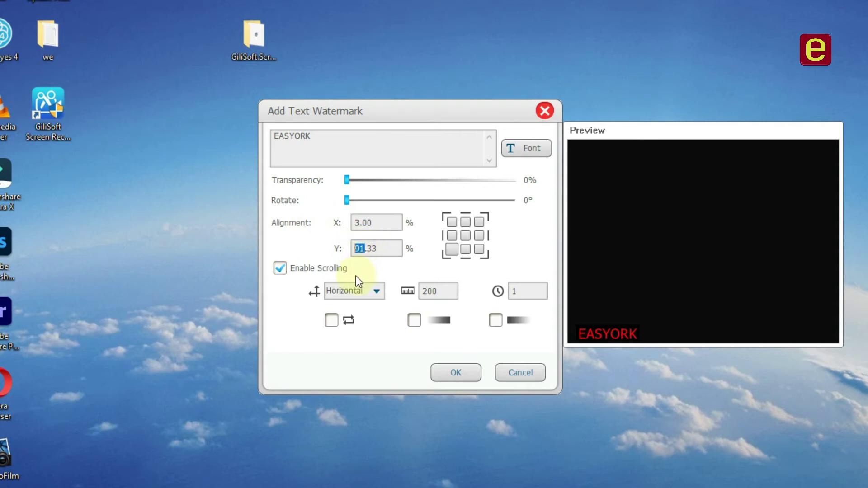
pyautogui.write('12')
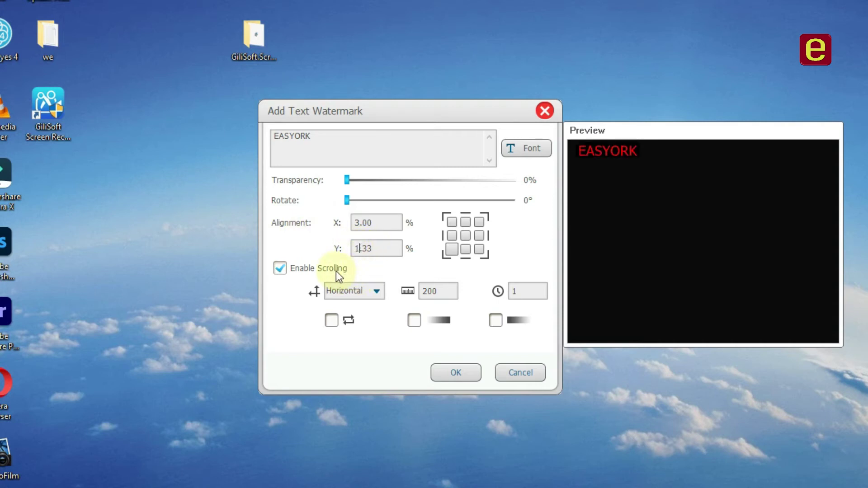
pyautogui.write('0')
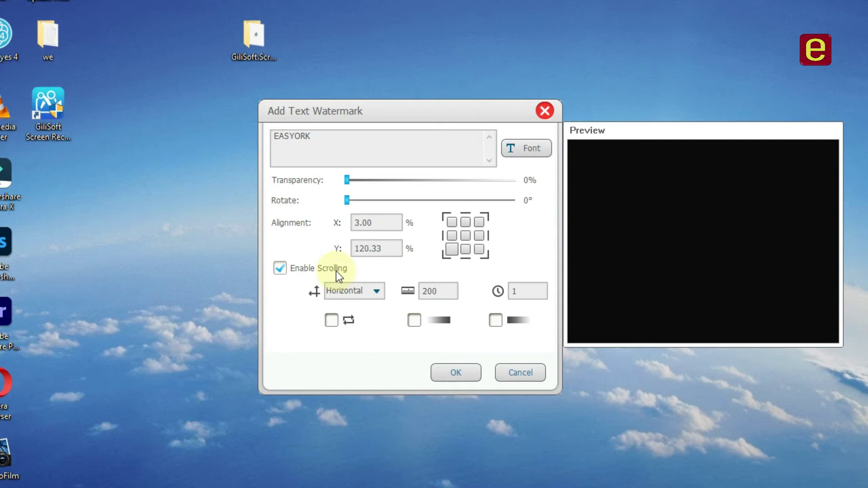
pyautogui.press('BackSpace')
pyautogui.press('BackSpace')
pyautogui.press('BackSpace')
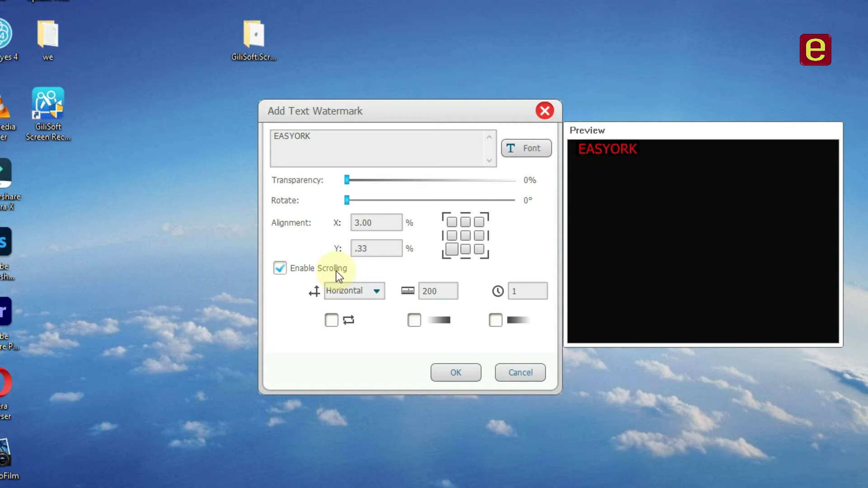
pyautogui.write('9')
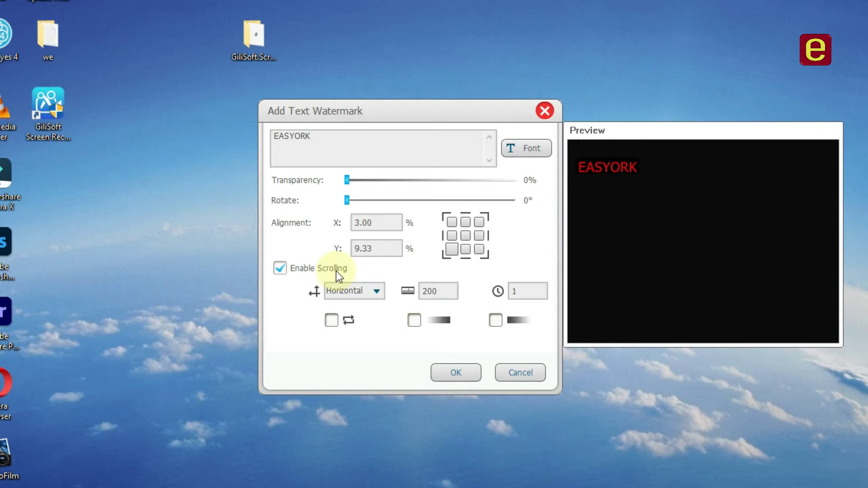
pyautogui.write('7')
pyautogui.press('BackSpace')
pyautogui.write('2')
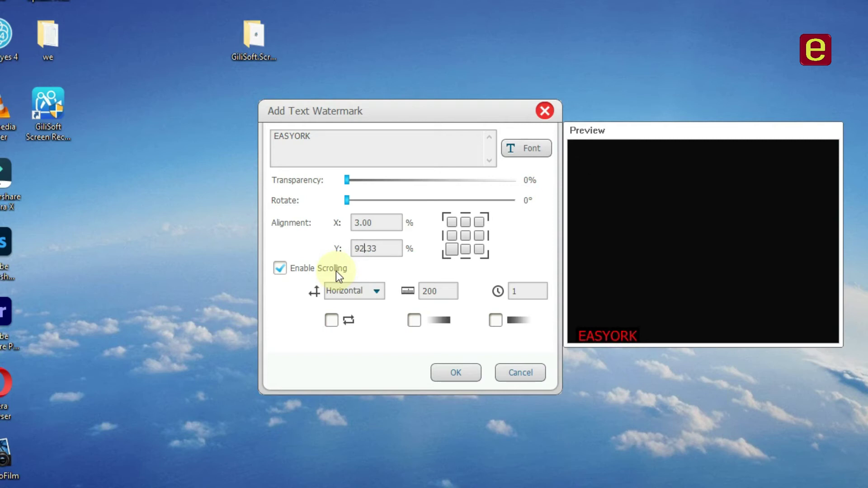
# - Set the watermark's Y alignment to 86.33 %
pyautogui.press('BackSpace')
pyautogui.press('BackSpace')
pyautogui.write('85')
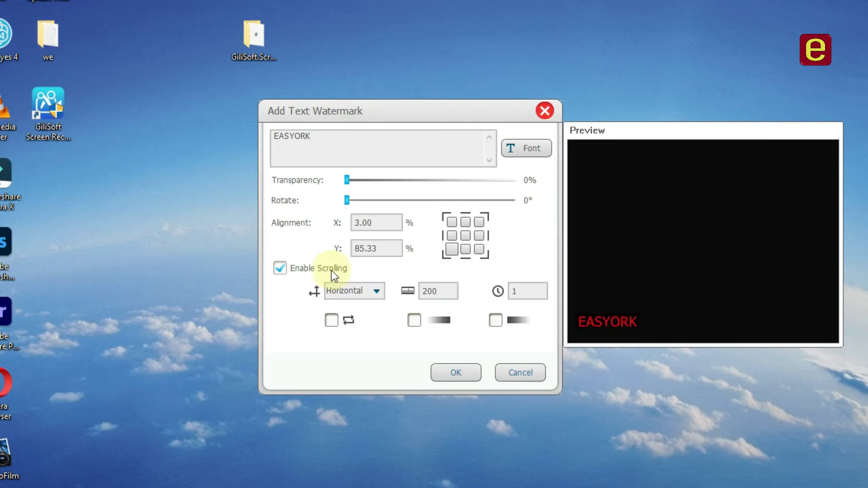
pyautogui.write('3')
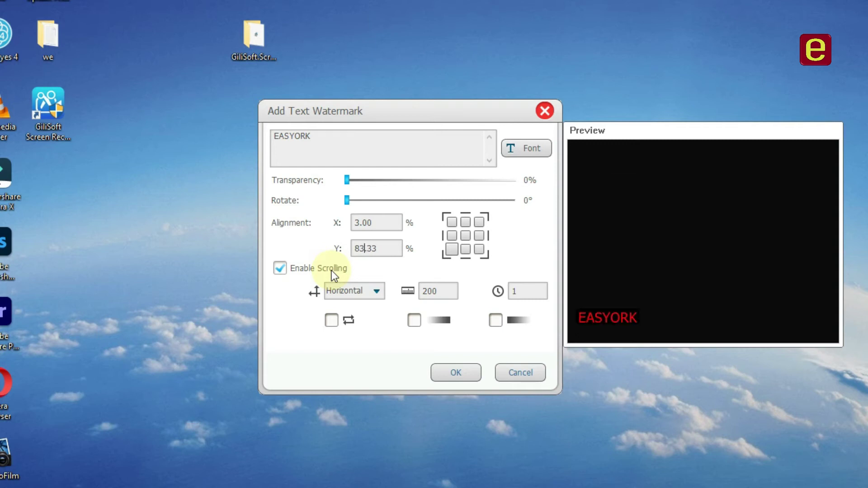
pyautogui.press('BackSpace')
pyautogui.write('6')
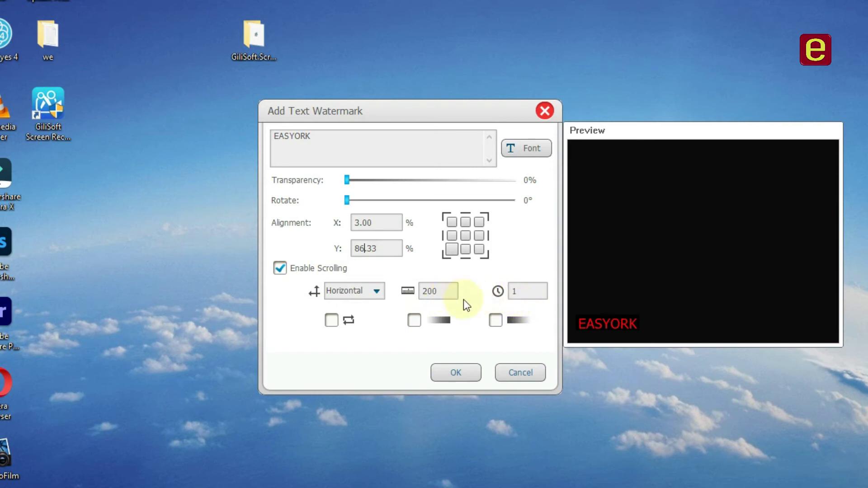
# - Try a transparency of 34% on the EASYORK watermark
pyautogui.click(518, 293)
pyautogui.moveTo(516, 291); pyautogui.dragTo(509, 290)
pyautogui.moveTo(347, 182); pyautogui.dragTo(406, 198)
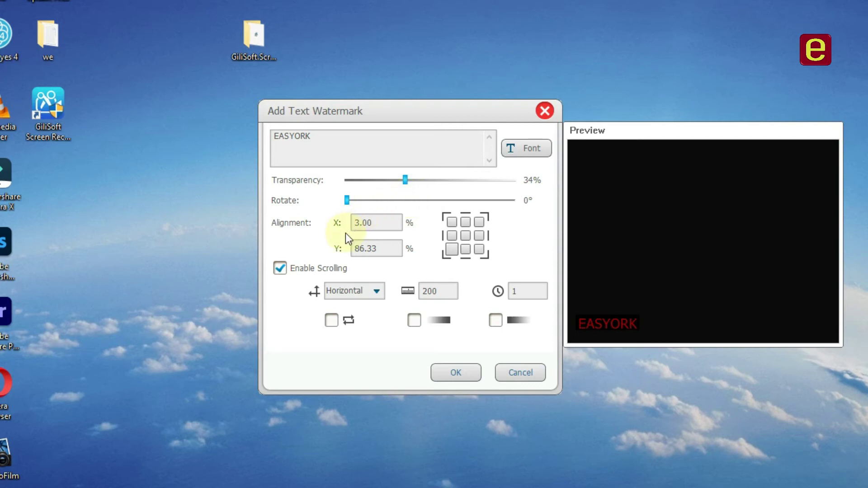
# - Try the watermark's repeat and fade options for scrolling and switch them back off
pyautogui.click(331, 322)
pyautogui.click(332, 322)
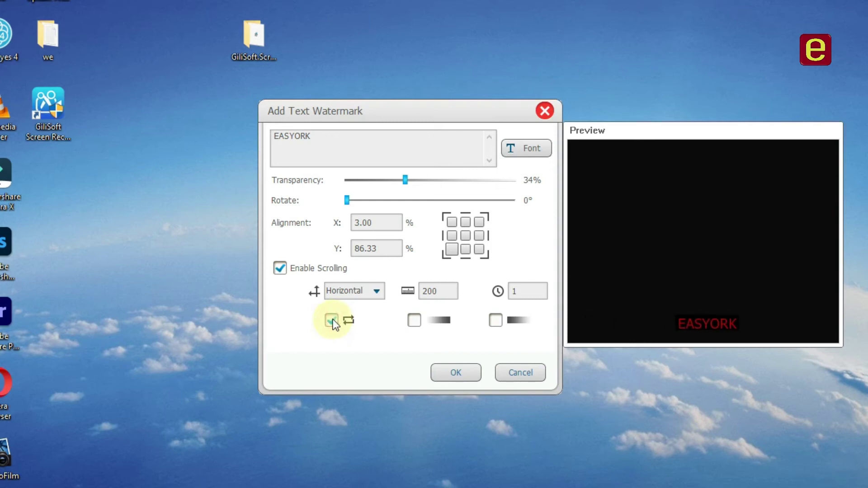
pyautogui.click(332, 322)
pyautogui.click(412, 322)
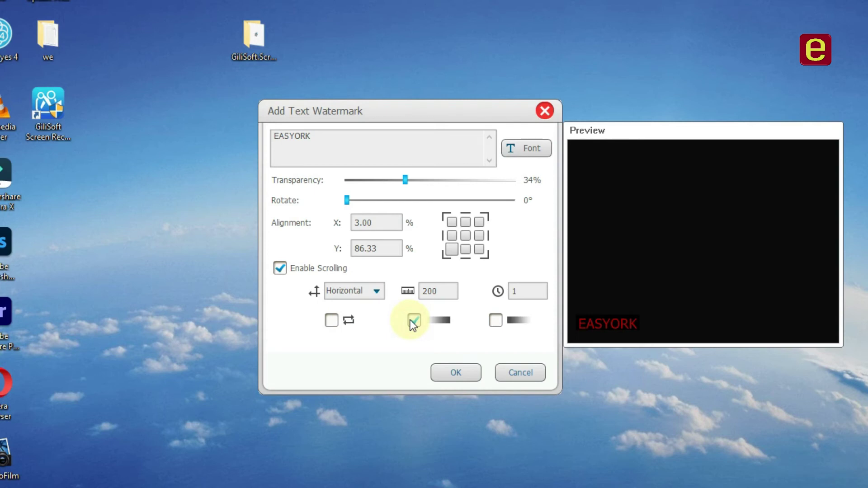
pyautogui.click(413, 321)
pyautogui.click(492, 325)
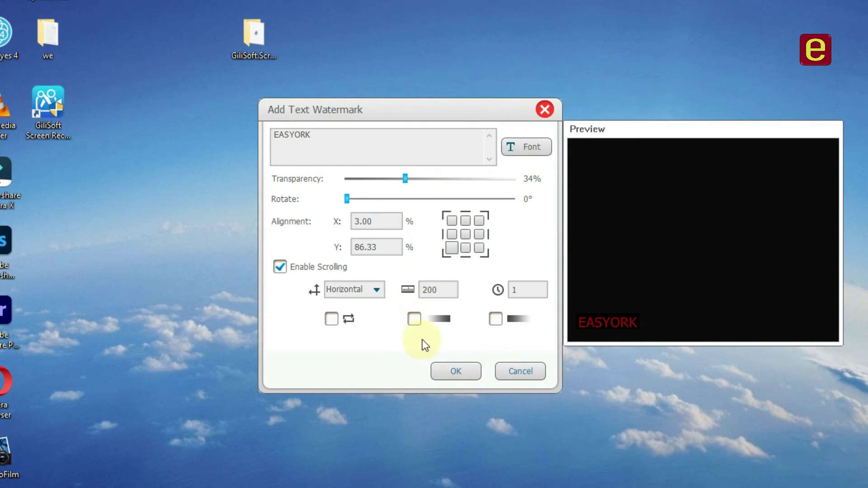
# - Set the watermark's transparency to 0% and add the EASYORK text watermark to the list
pyautogui.moveTo(404, 179); pyautogui.dragTo(345, 178)
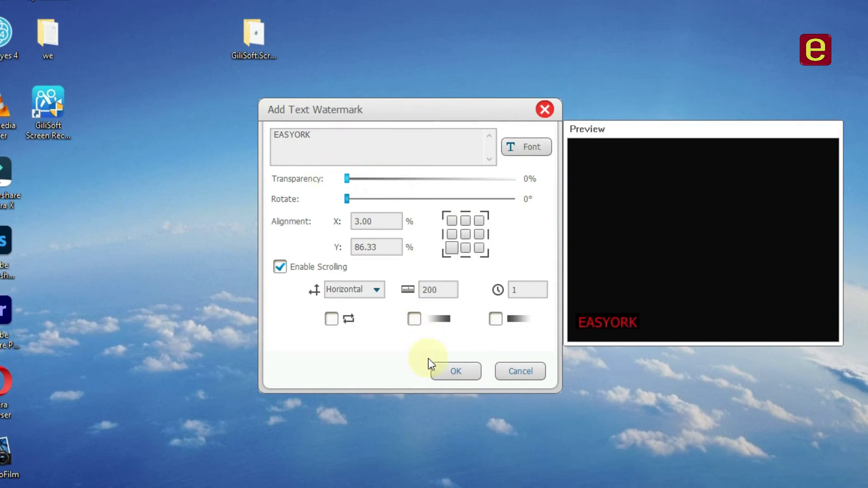
pyautogui.click(459, 363)
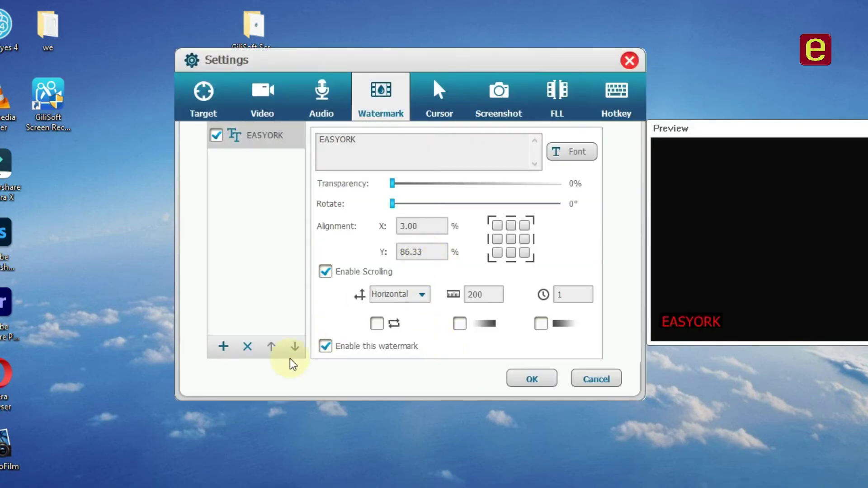
# - Add an image watermark using the "e logo" file from the Artworks > Easyork folder on the DATA WORK (D:) drive
pyautogui.click(223, 347)
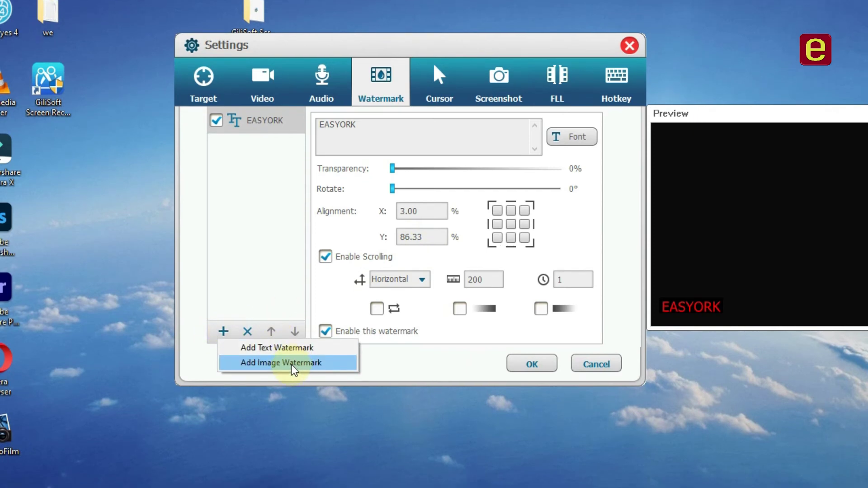
pyautogui.click(291, 363)
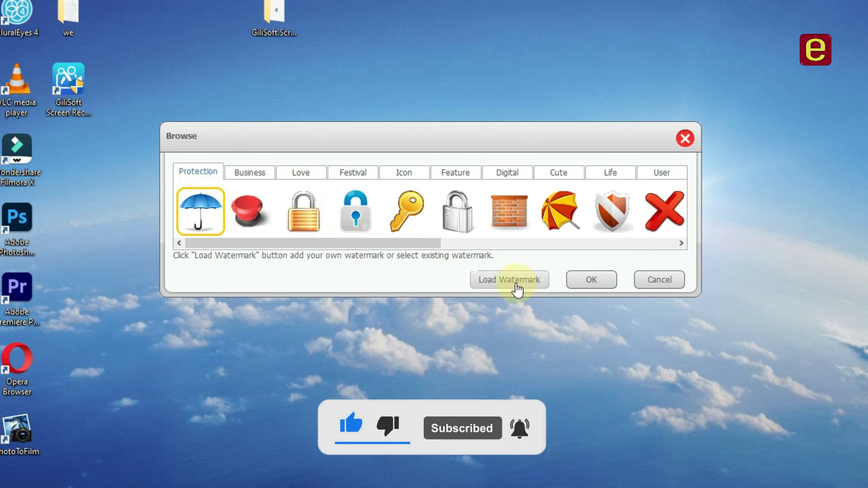
pyautogui.click(517, 285)
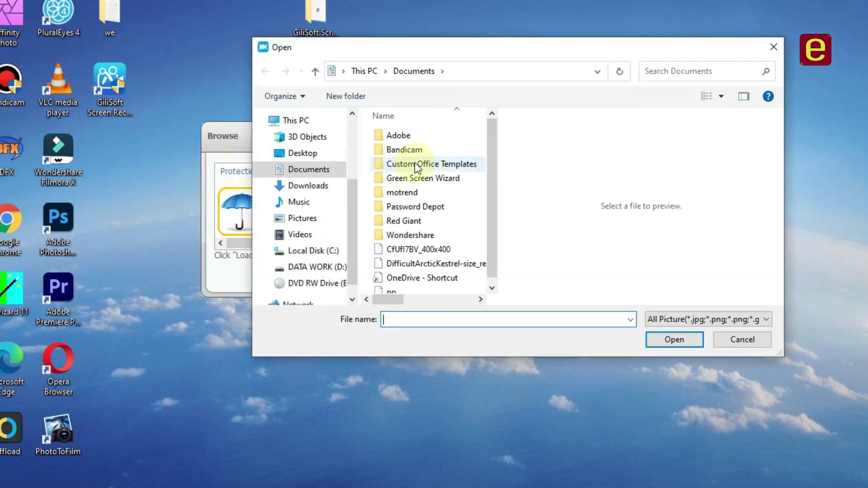
pyautogui.click(298, 267)
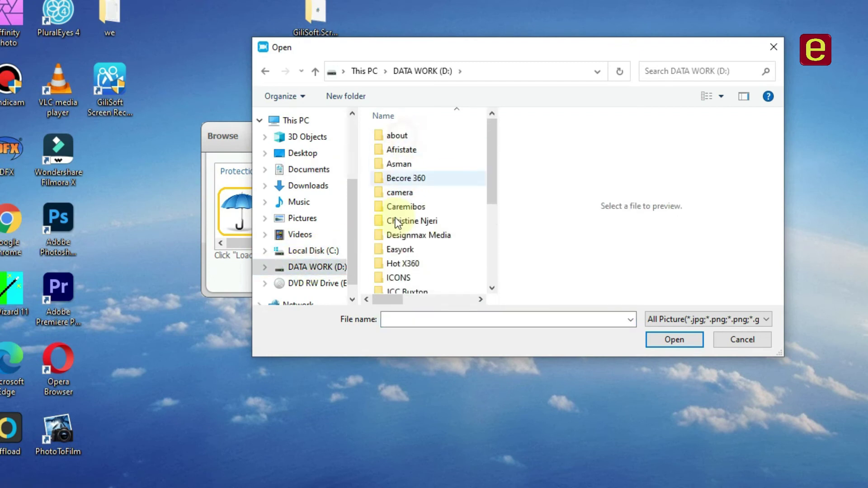
pyautogui.doubleClick(386, 249)
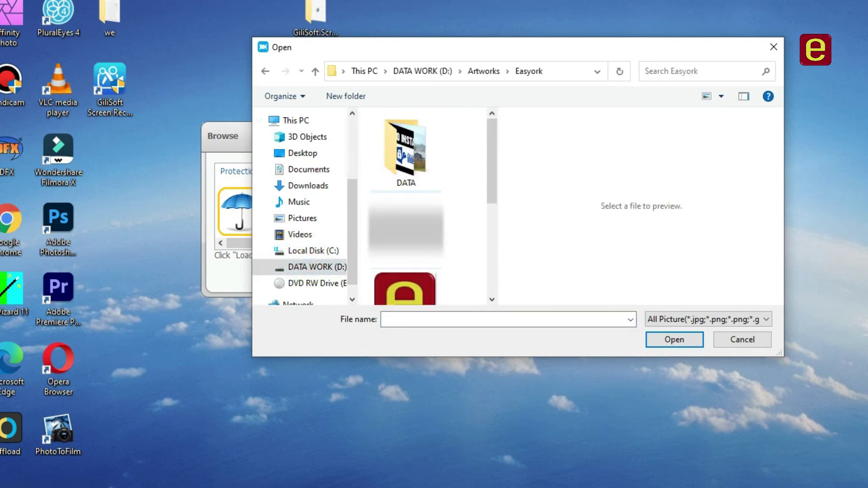
pyautogui.click(399, 283)
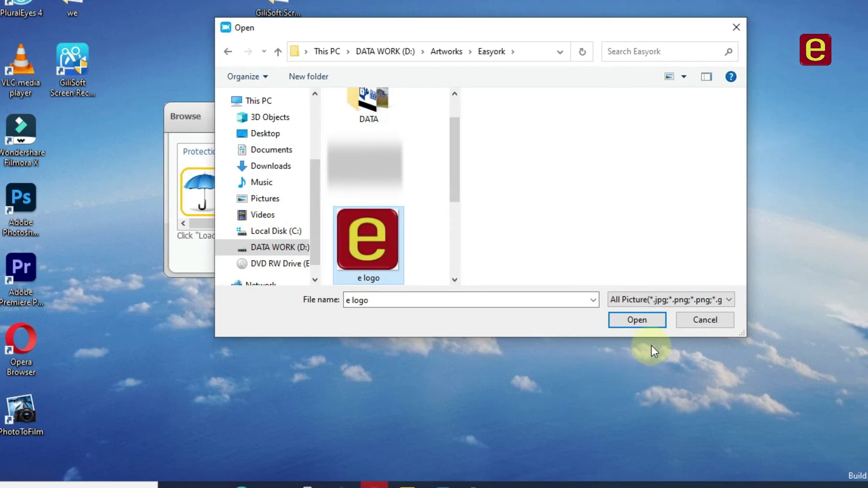
pyautogui.click(671, 340)
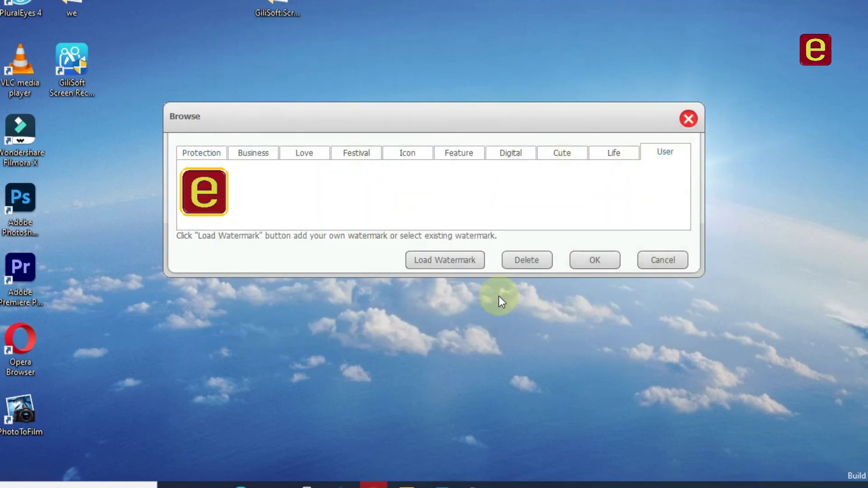
pyautogui.click(611, 263)
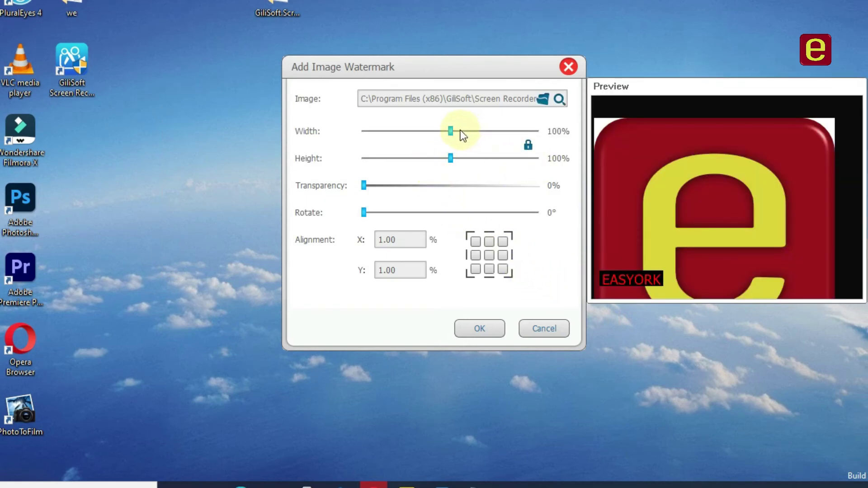
# - Scale the logo watermark down to 15% width and height
pyautogui.click(446, 132)
pyautogui.click(408, 131)
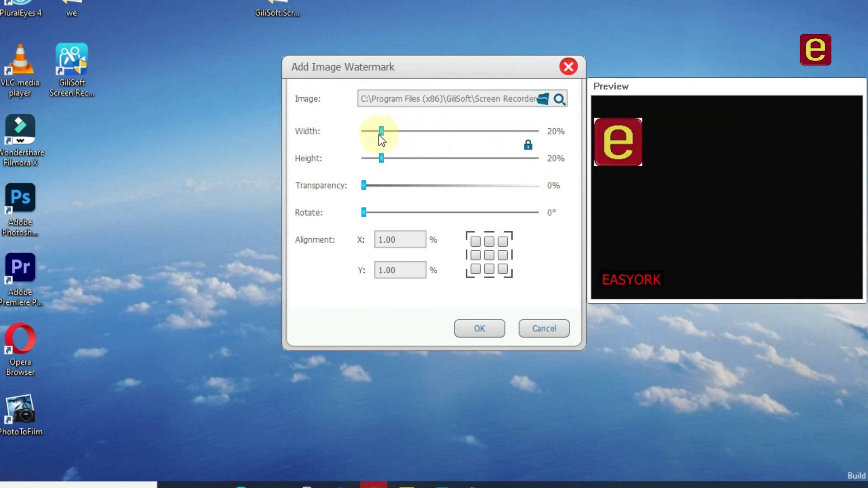
pyautogui.moveTo(382, 132)
pyautogui.mouseDown()
pyautogui.moveTo(371, 131)
pyautogui.moveTo(377, 131)
pyautogui.mouseUp()
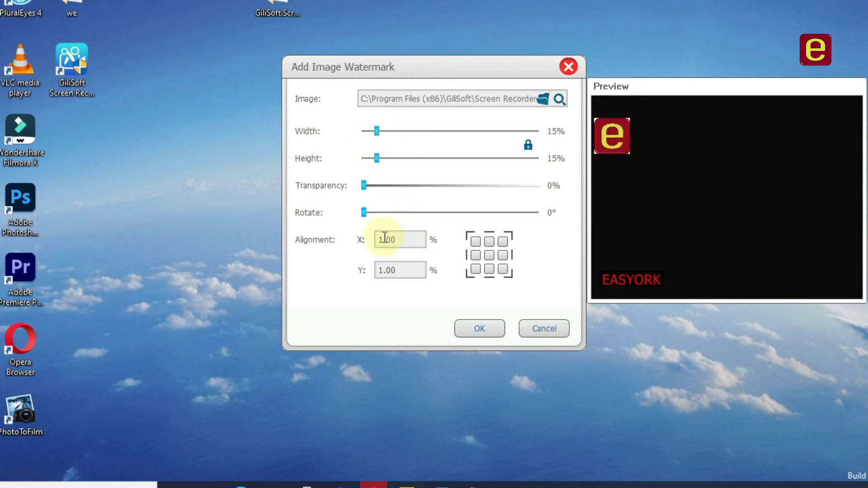
# - Try X alignments of 2% and 3% for the logo watermark
pyautogui.moveTo(381, 240); pyautogui.dragTo(383, 240)
pyautogui.write('2')
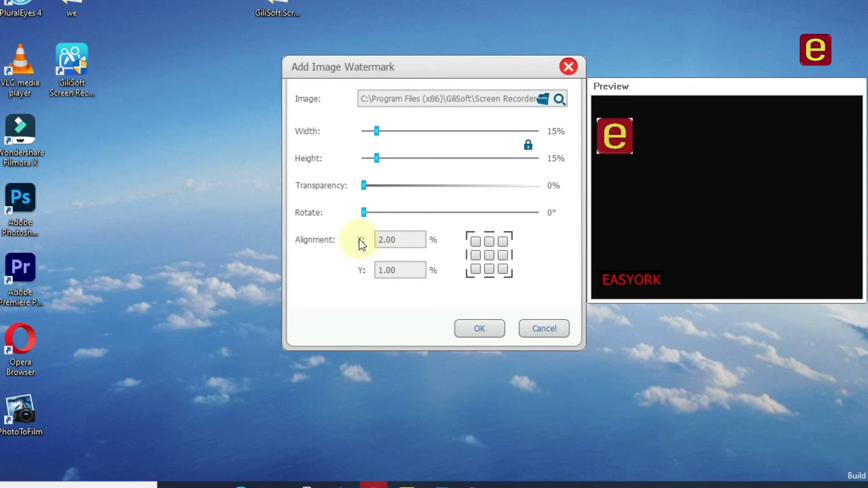
pyautogui.press('BackSpace')
pyautogui.write('3')
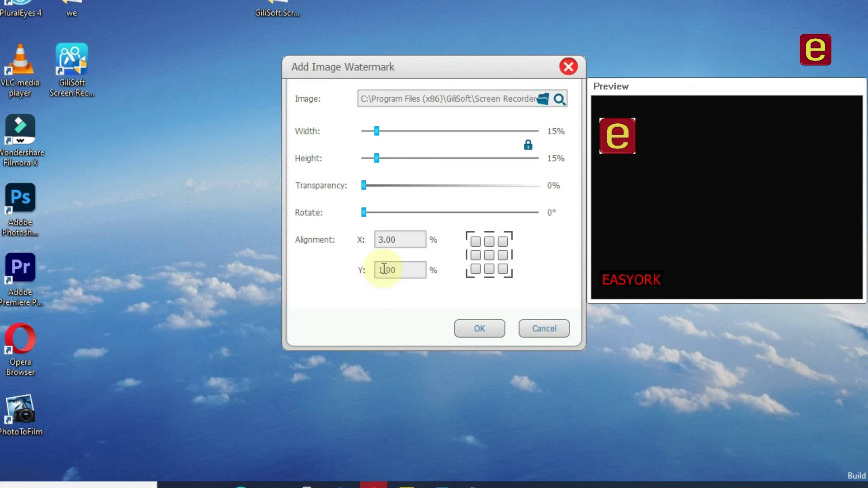
# - Try larger X alignments of 20% and 80% for the logo watermark
pyautogui.moveTo(384, 270); pyautogui.dragTo(378, 273)
pyautogui.moveTo(385, 239); pyautogui.dragTo(367, 238)
pyautogui.write('20')
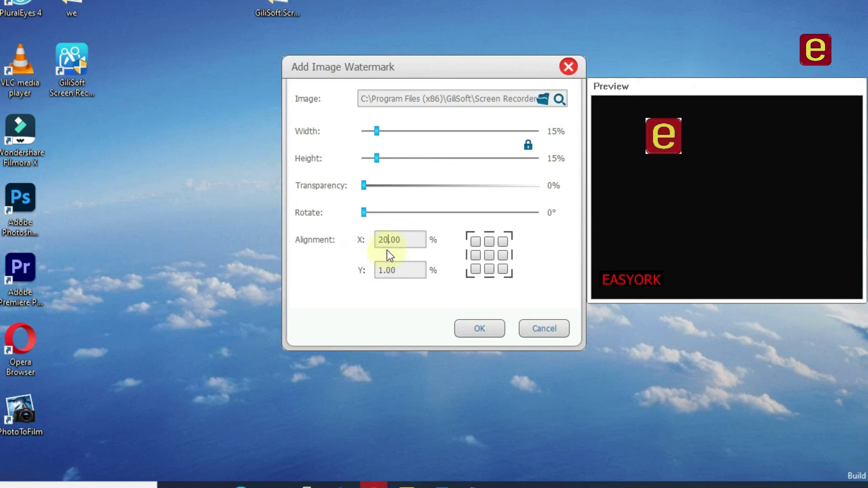
pyautogui.click(380, 239)
pyautogui.write('8')
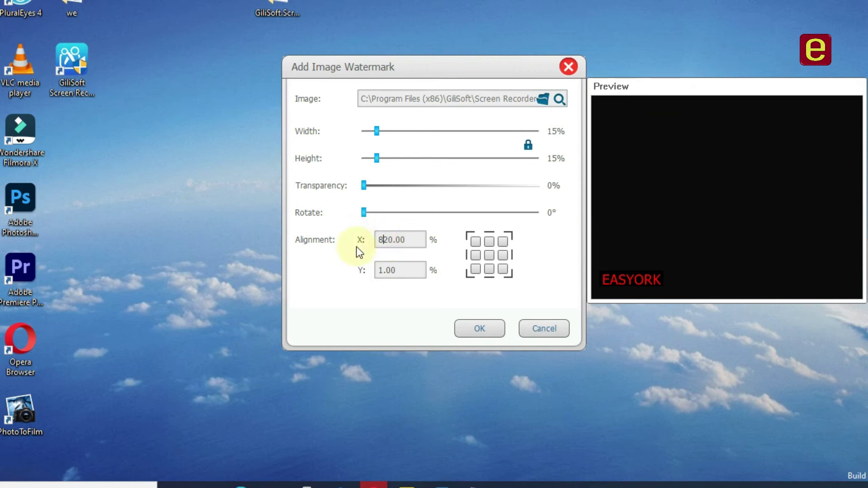
pyautogui.press('Delete')
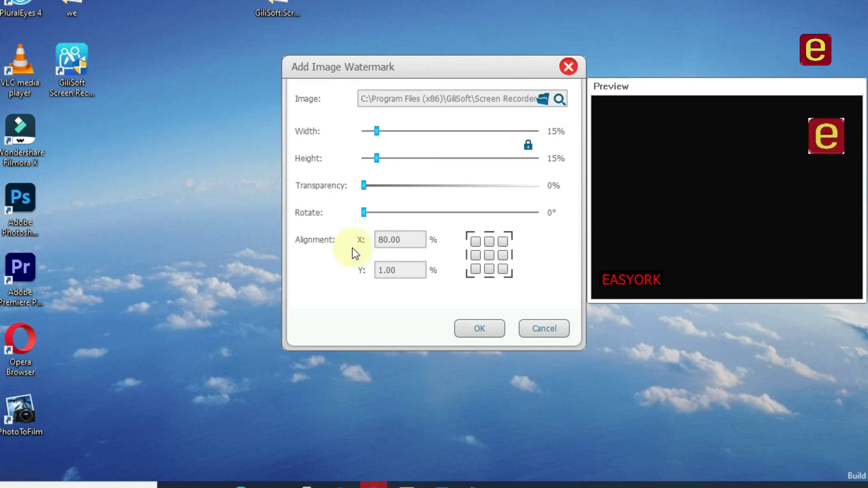
# - Try Y alignments of 2% and 1.5% for the logo watermark
pyautogui.moveTo(382, 268); pyautogui.dragTo(377, 267)
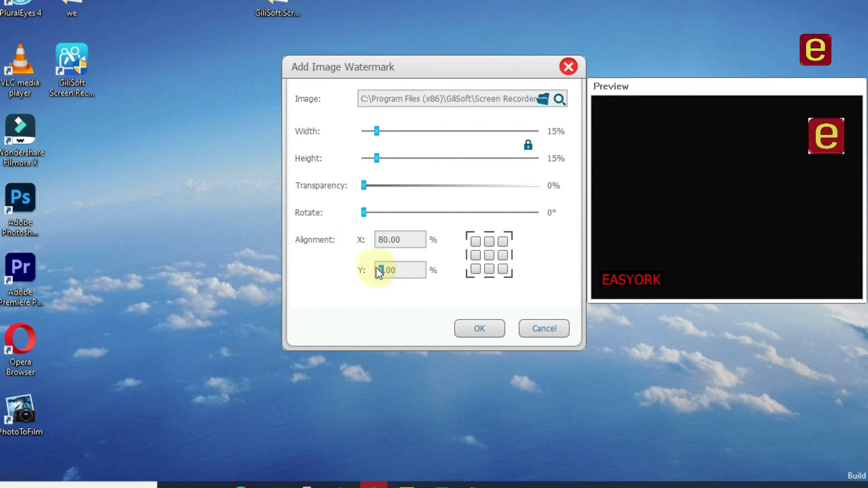
pyautogui.write('2')
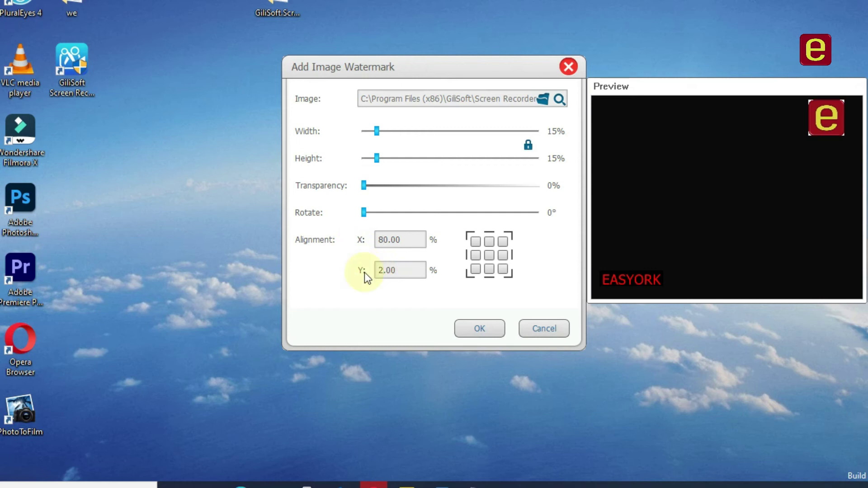
pyautogui.press('BackSpace')
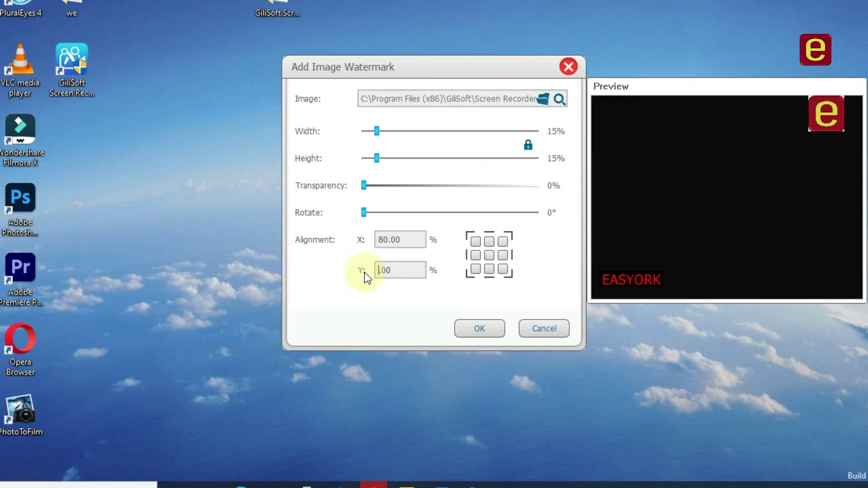
pyautogui.write('1.')
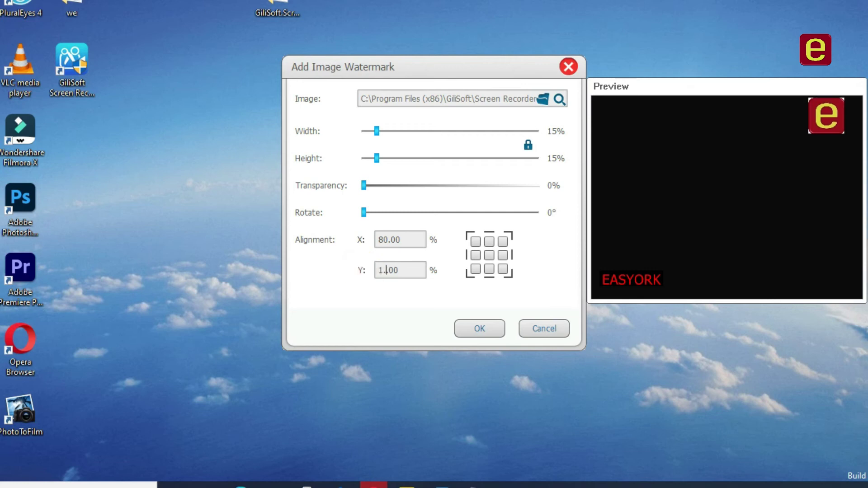
pyautogui.write('5')
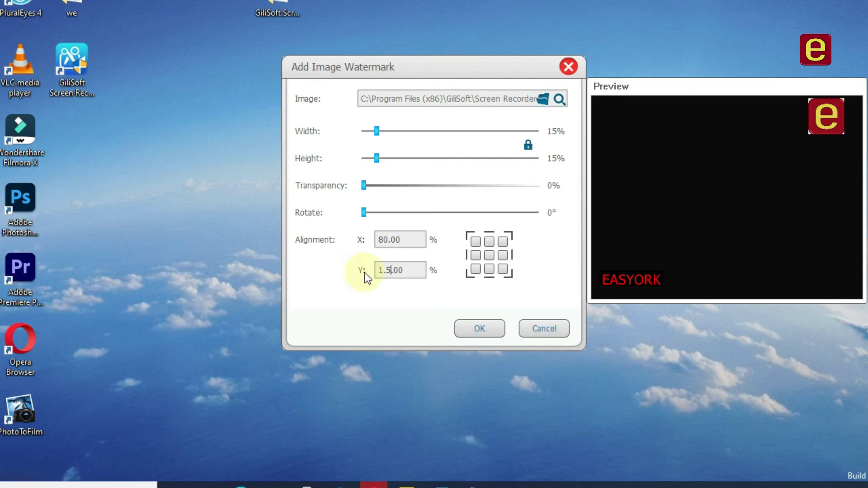
# - Clear the logo watermark's Y alignment and try 2% and 3% instead
pyautogui.press('Delete')
pyautogui.press('Delete')
pyautogui.press('Delete')
pyautogui.press('BackSpace')
pyautogui.press('BackSpace')
pyautogui.press('BackSpace')
pyautogui.write('2')
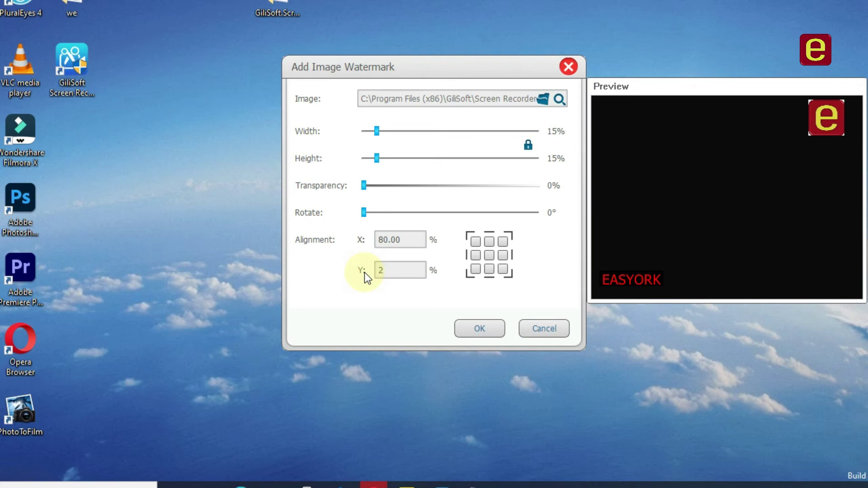
pyautogui.press('BackSpace')
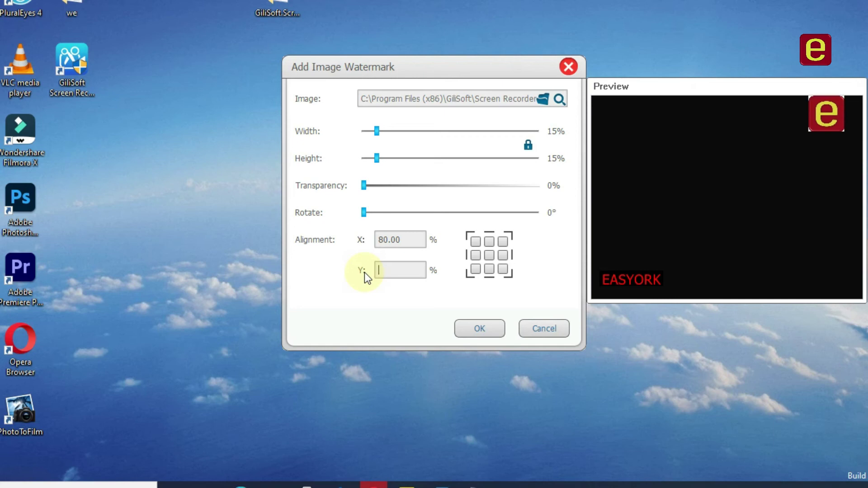
pyautogui.write('3')
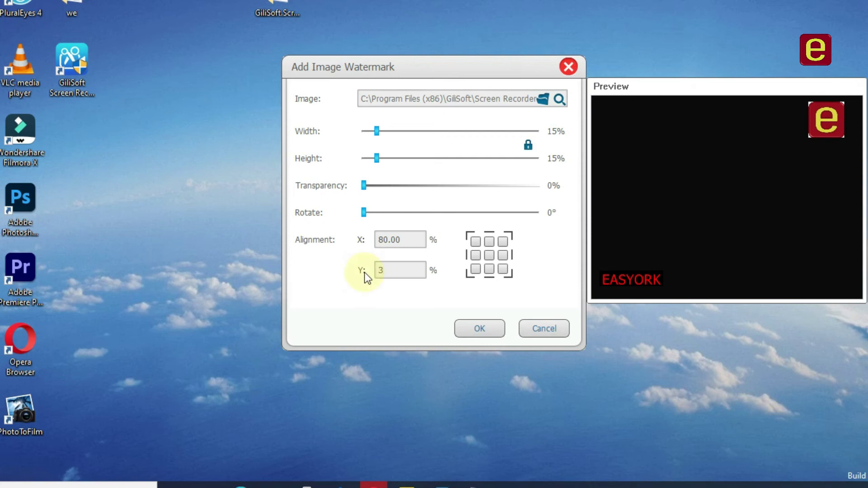
# - Try Y alignments of 5%, 6% and 7% for the logo watermark
pyautogui.doubleClick(397, 271)
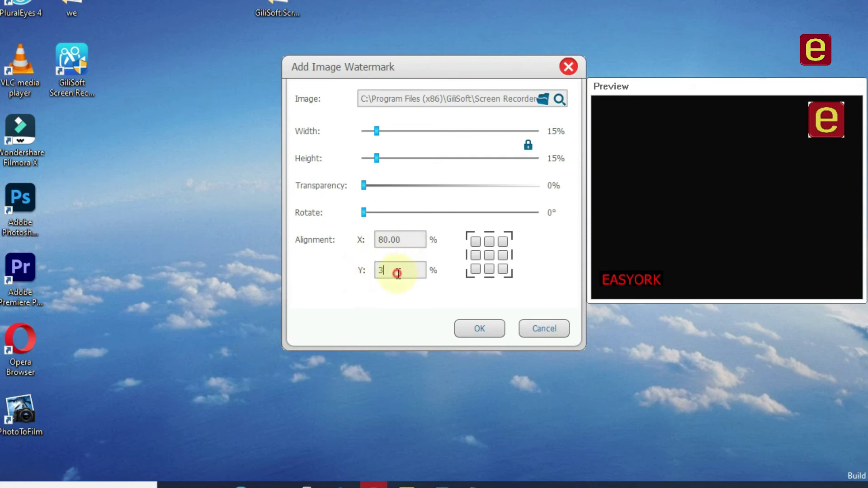
pyautogui.write('5')
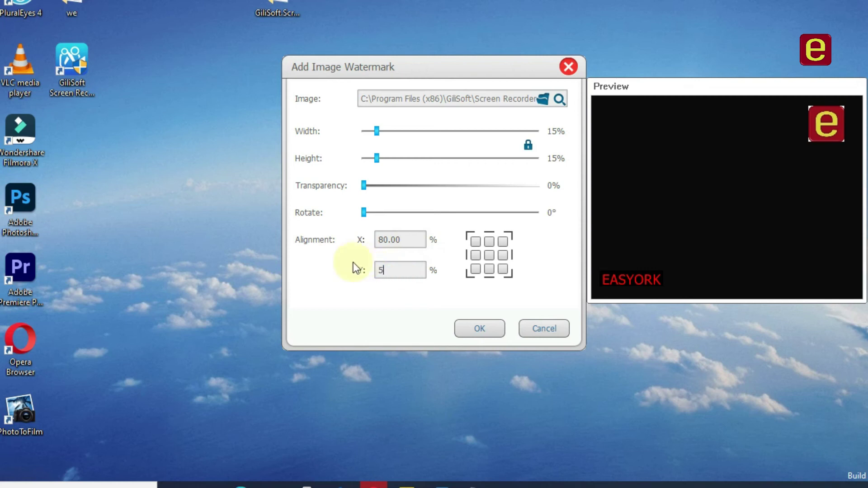
pyautogui.press('BackSpace')
pyautogui.write('6')
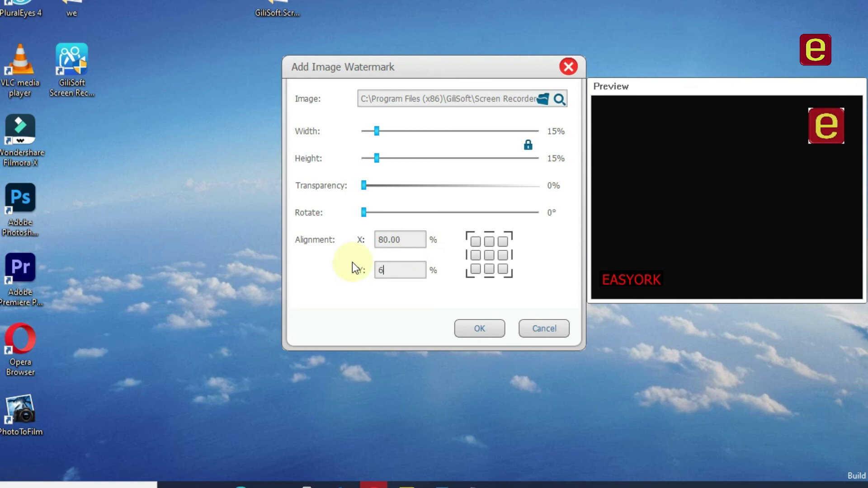
pyautogui.moveTo(387, 272); pyautogui.dragTo(373, 273)
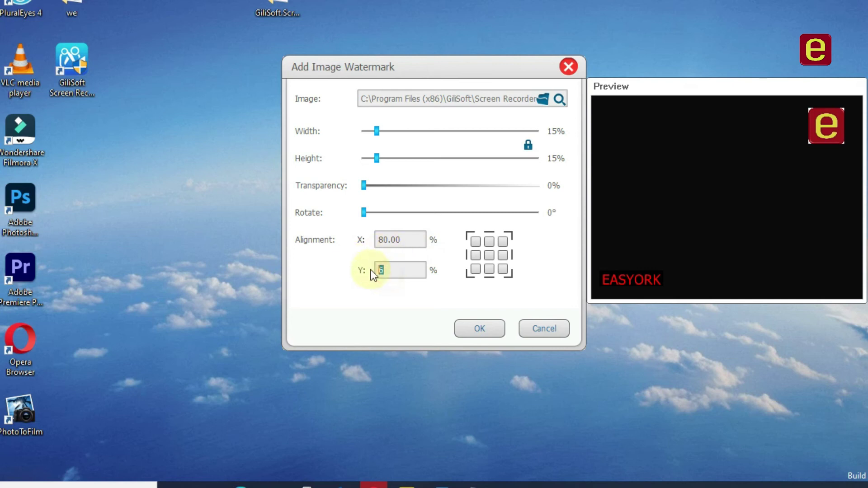
pyautogui.write('7')
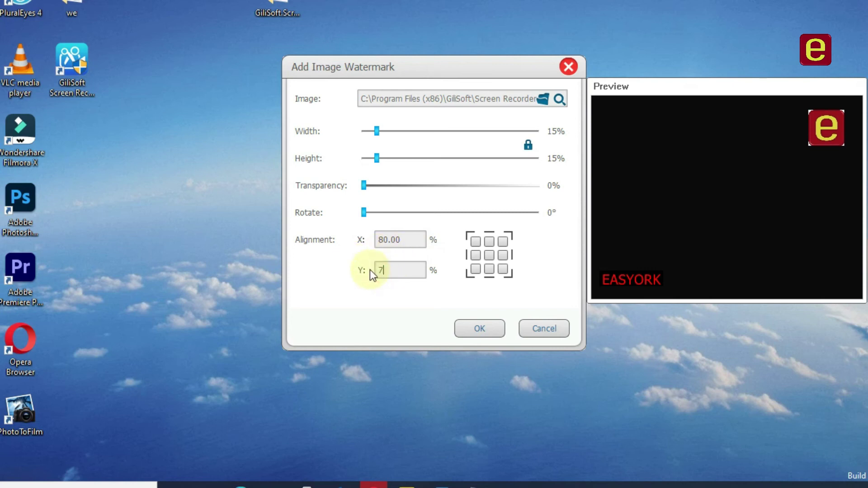
pyautogui.click(407, 241)
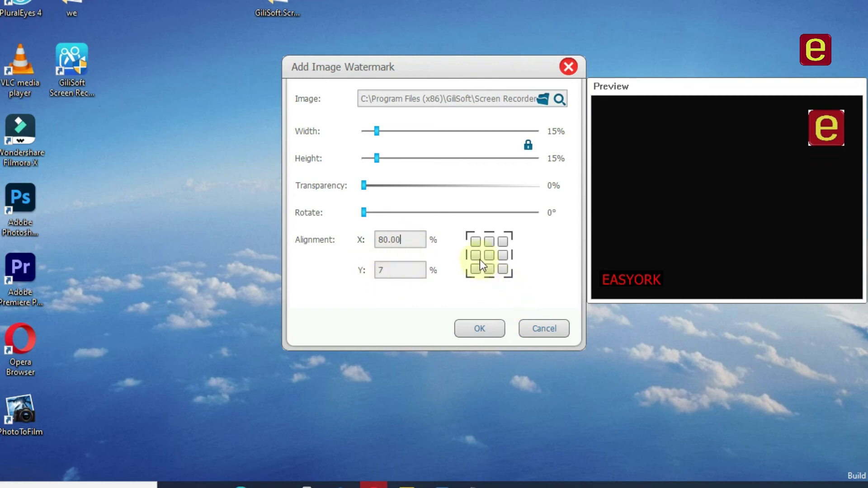
# - Apply the upper-right alignment preset to the logo watermark and set its X alignment to 82%
pyautogui.click(502, 243)
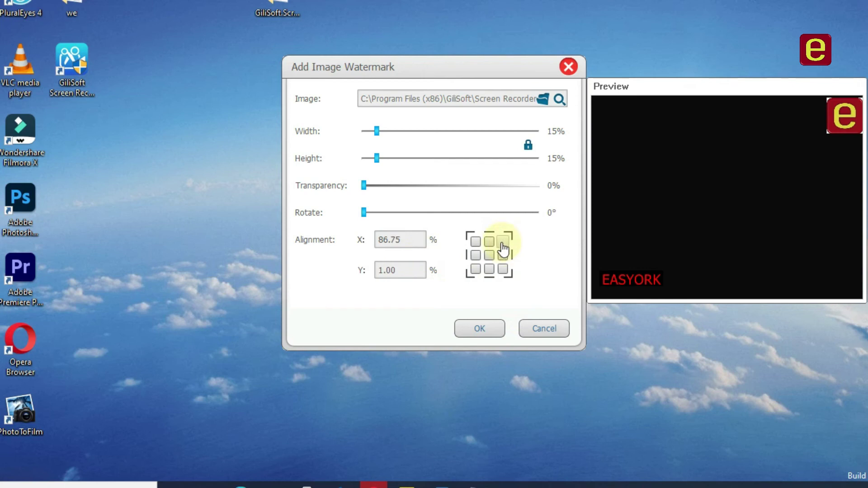
pyautogui.moveTo(401, 240); pyautogui.dragTo(356, 233)
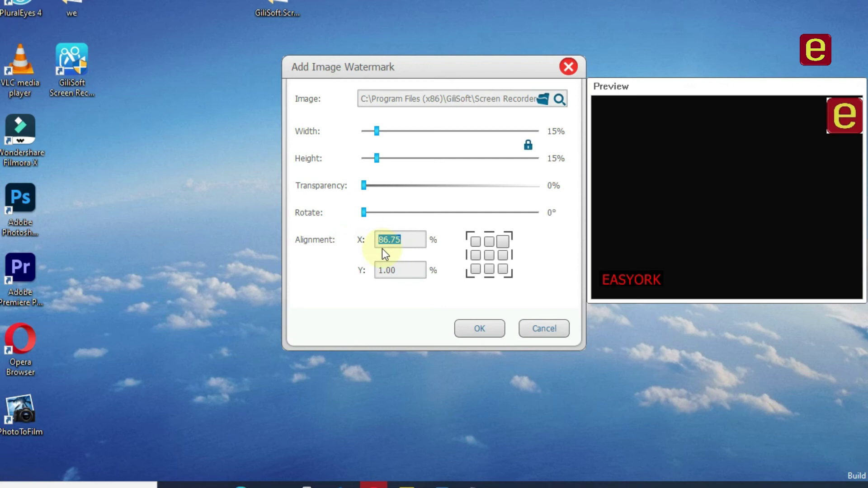
pyautogui.write('8')
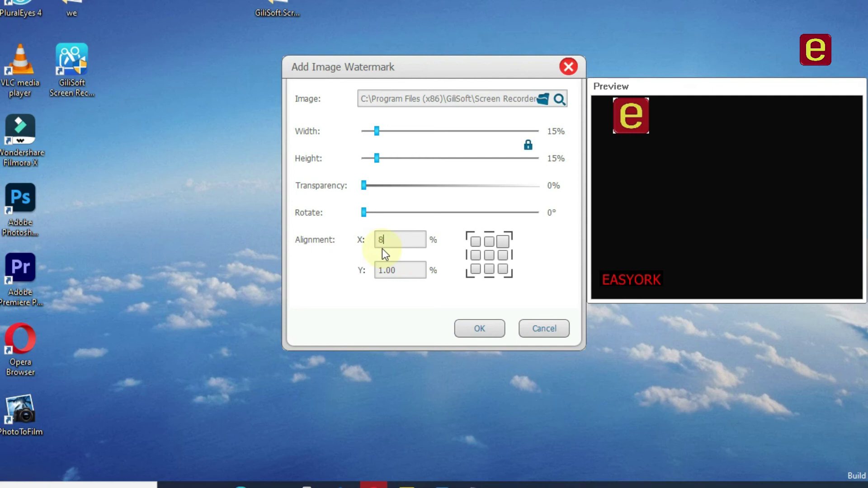
pyautogui.write('2')
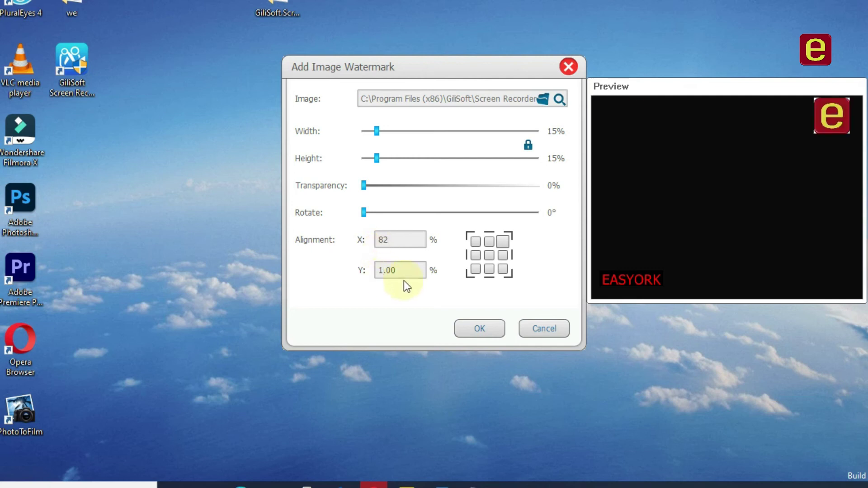
# - Set the logo watermark's Y alignment to 7% and add it to the watermark list
pyautogui.doubleClick(409, 270)
pyautogui.write('7')
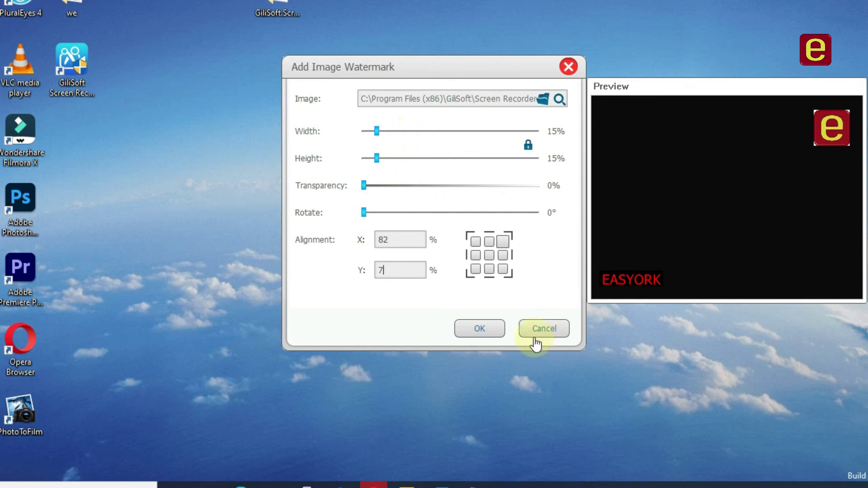
pyautogui.click(480, 329)
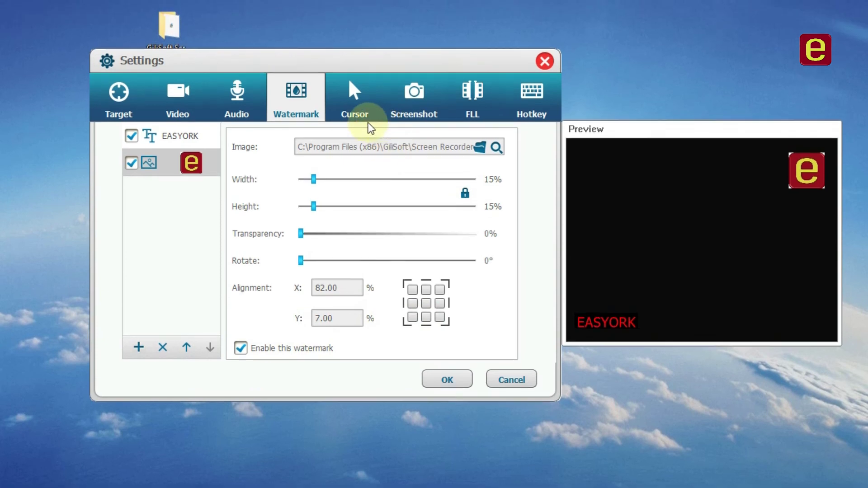
# - Check the cursor options, try JPG as the screenshot file format and return it to PNG
pyautogui.click(362, 118)
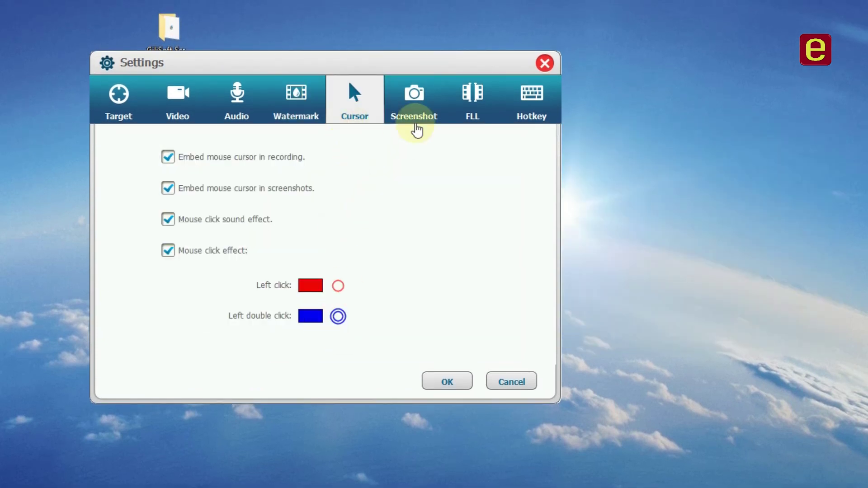
pyautogui.click(414, 123)
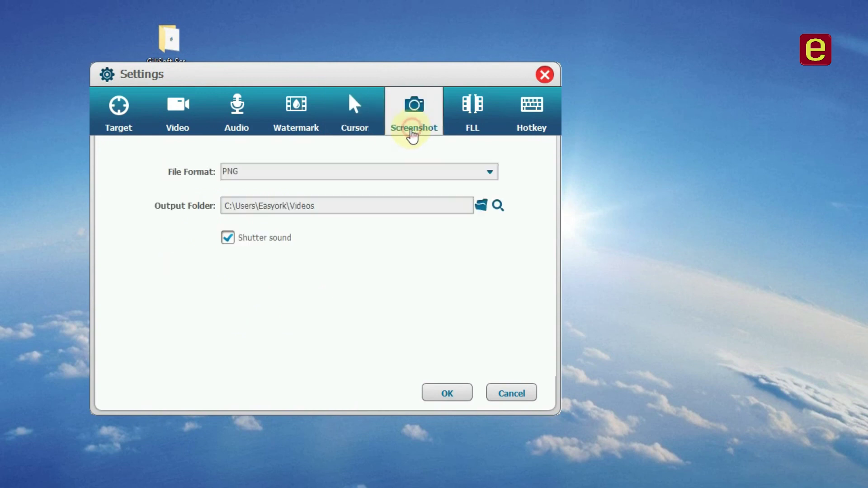
pyautogui.click(290, 176)
pyautogui.click(242, 199)
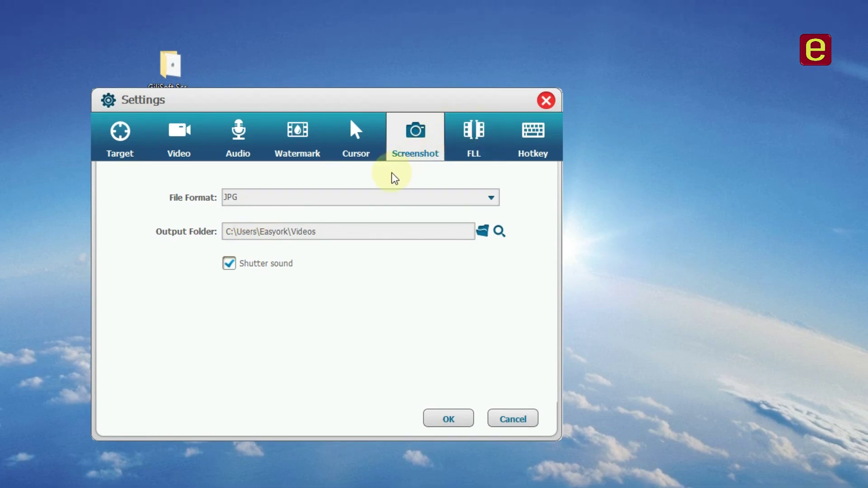
pyautogui.click(331, 199)
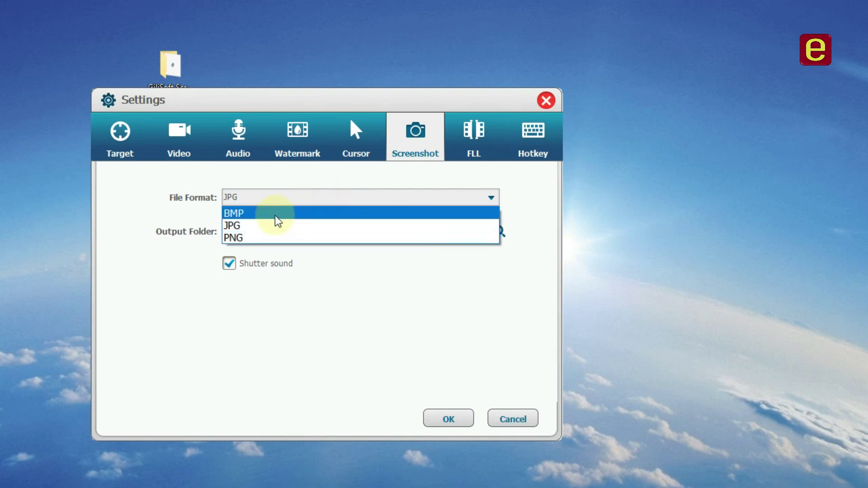
pyautogui.click(257, 237)
# - Set the time value of the file length limitation to 0 seconds
pyautogui.click(473, 158)
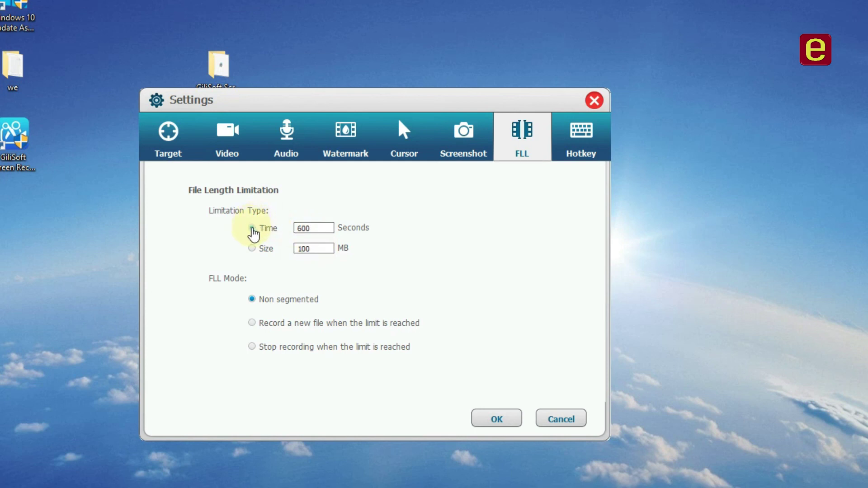
pyautogui.moveTo(323, 228); pyautogui.dragTo(266, 222)
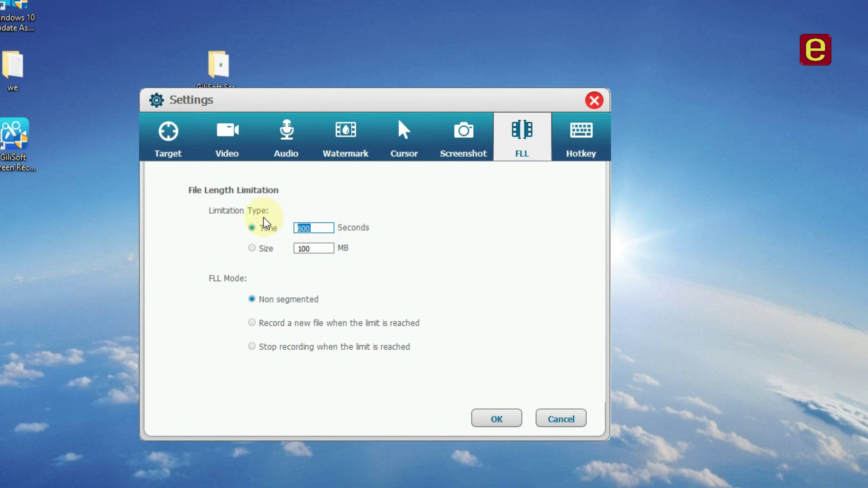
pyautogui.write('0')
# - Switch the file length limitation type to size and set the limit to 1000 MB
pyautogui.moveTo(310, 248); pyautogui.dragTo(289, 251)
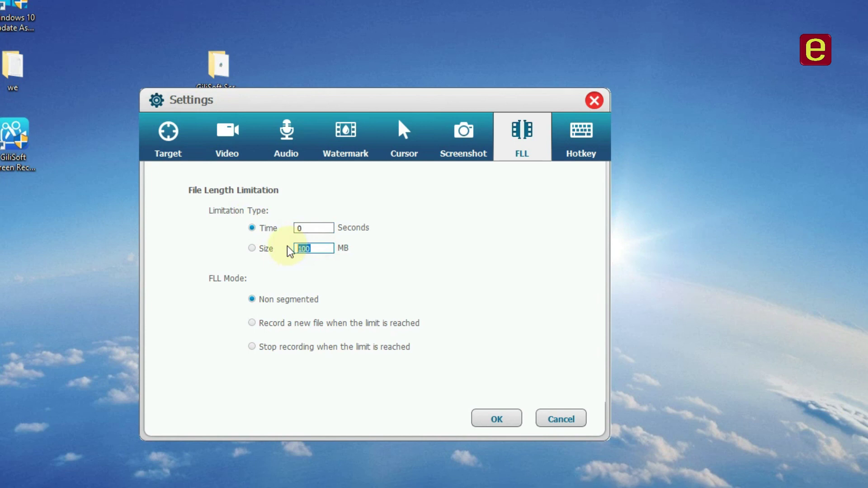
pyautogui.click(253, 250)
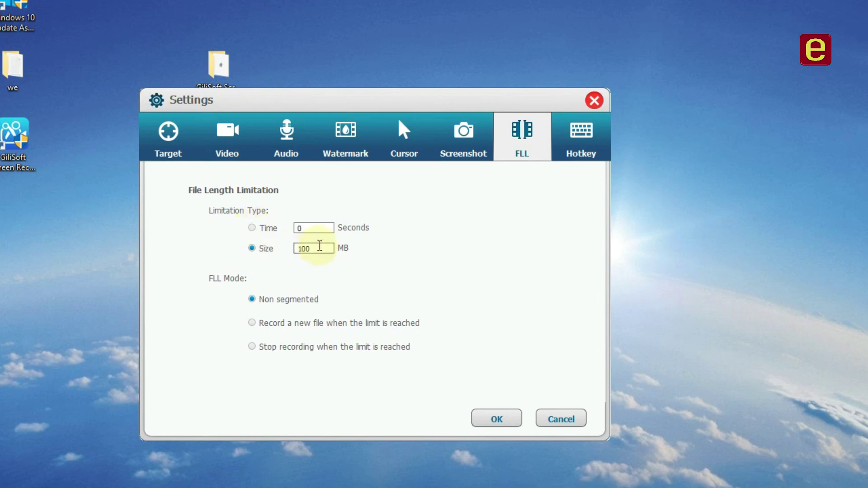
pyautogui.moveTo(325, 248); pyautogui.dragTo(285, 244)
pyautogui.click(311, 246)
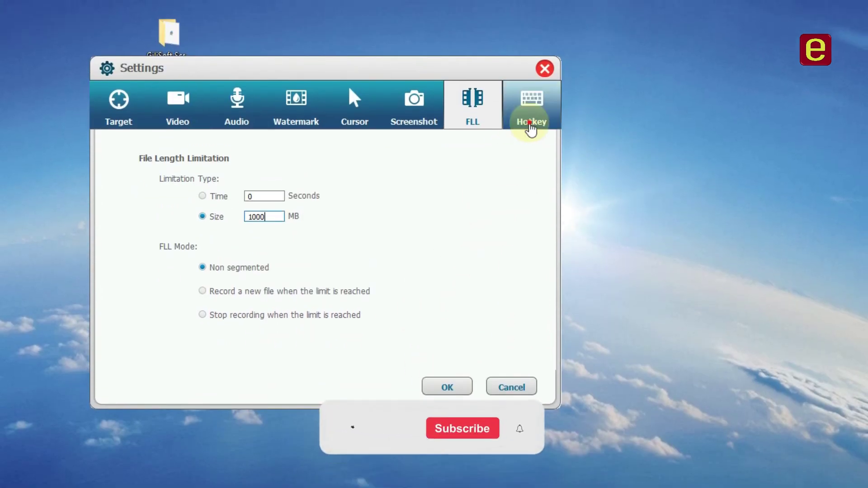
# - Check the recording hotkeys and the target settings, and save all the recorder settings
pyautogui.click(530, 125)
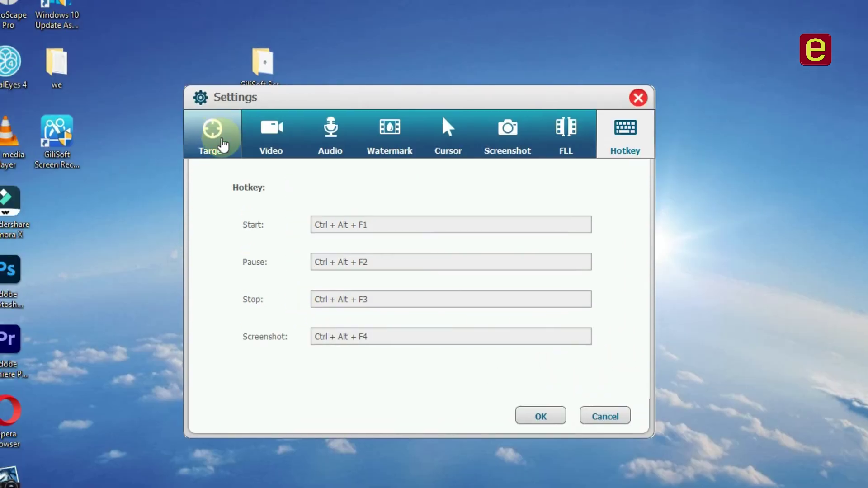
pyautogui.click(221, 145)
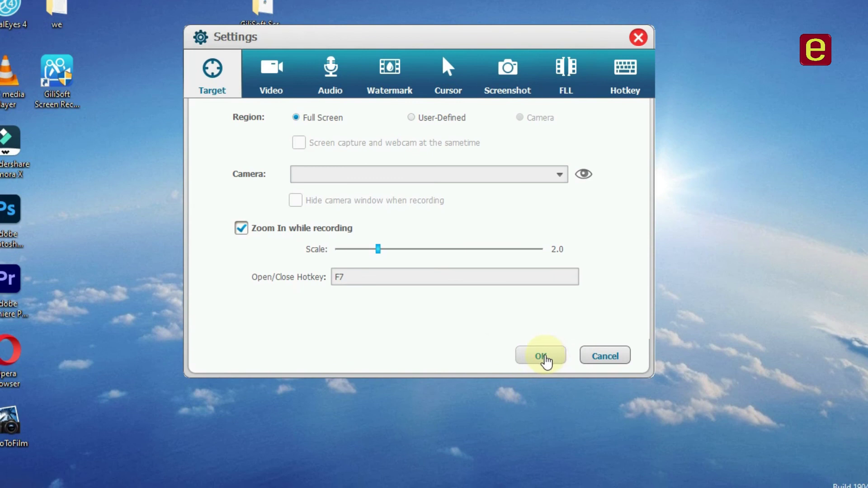
pyautogui.click(548, 357)
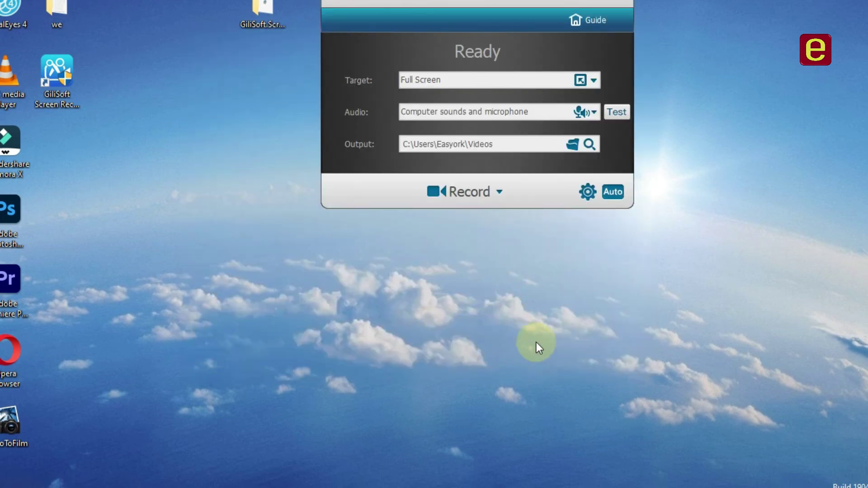